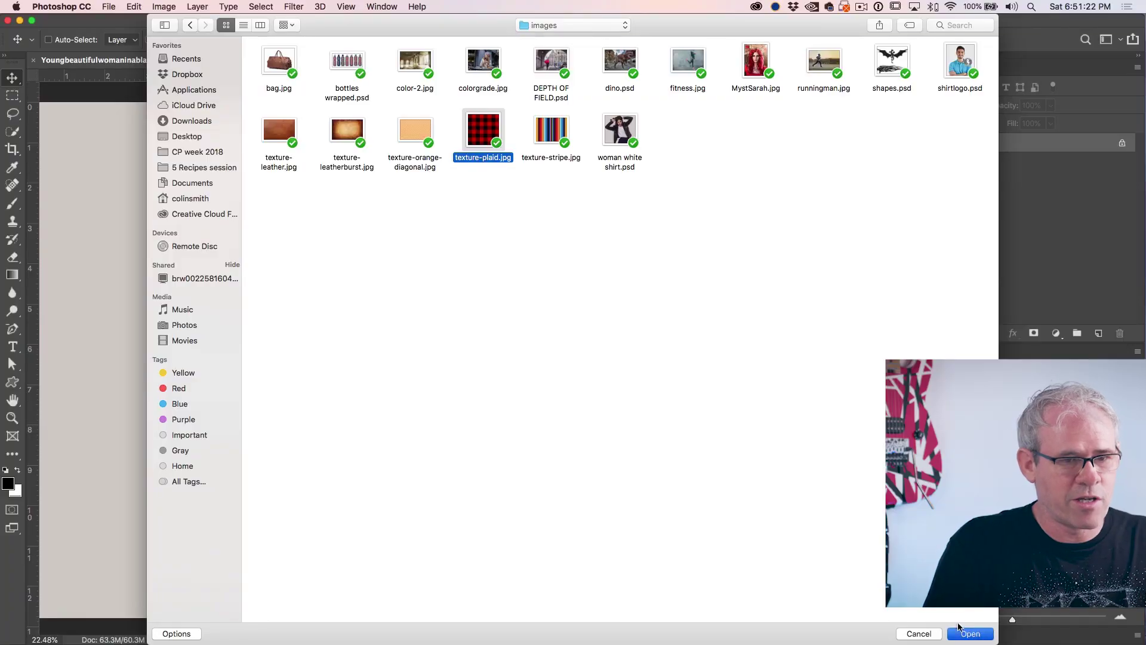
Open texture-plaid.jpg and define it as a pattern named texture-plaid.jpg
click(959, 630)
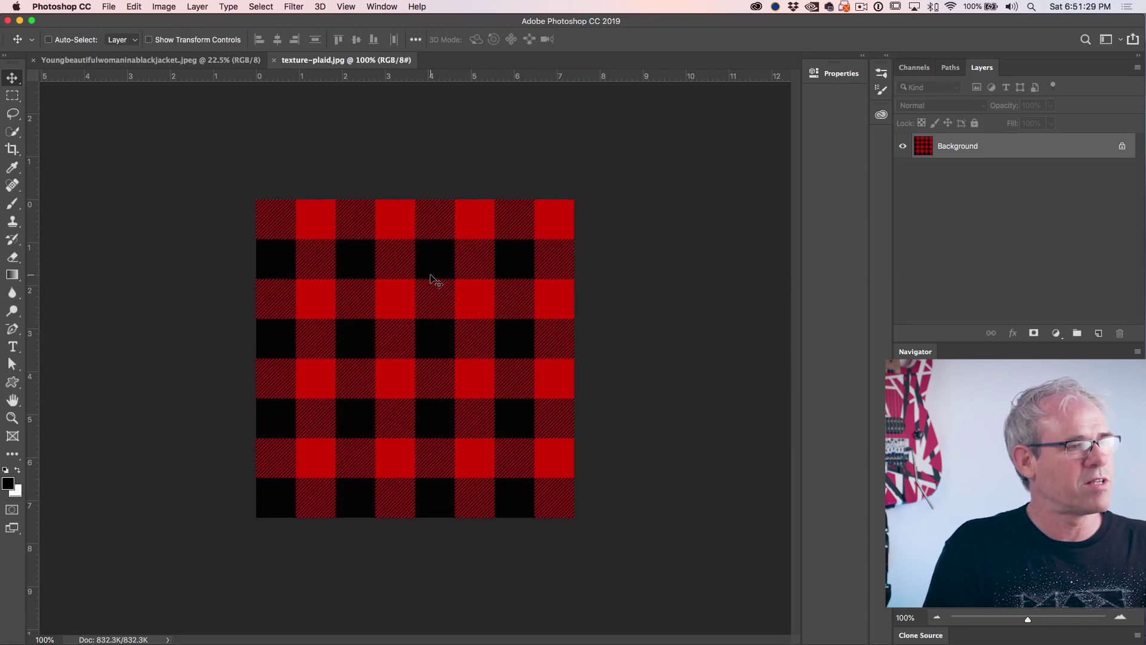
click(134, 7)
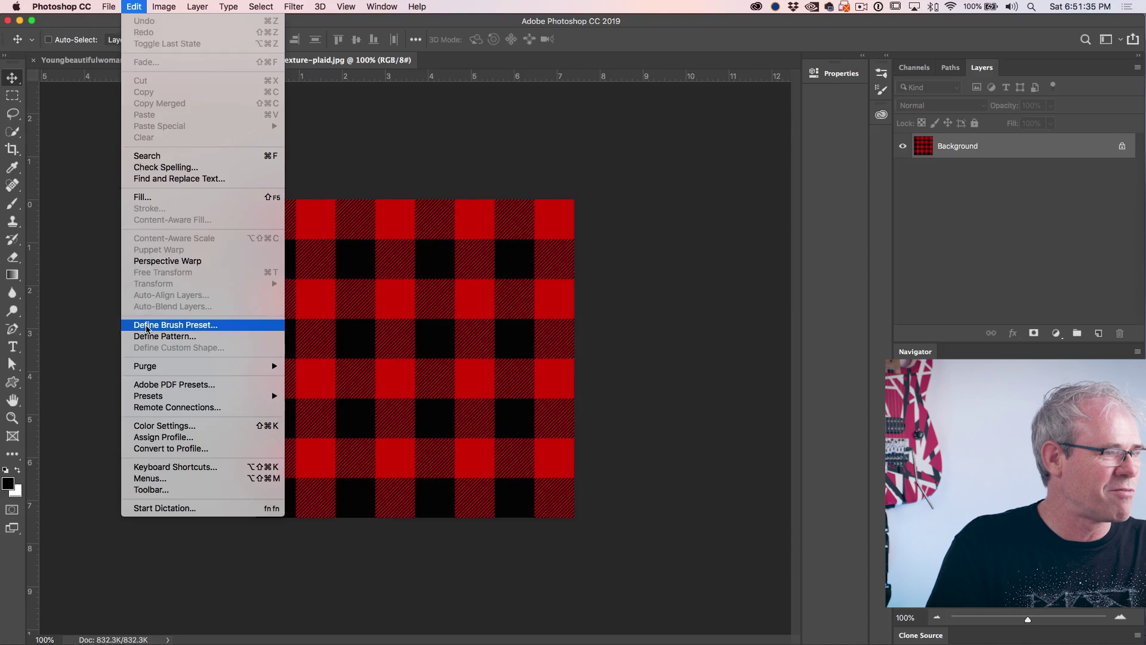
click(152, 336)
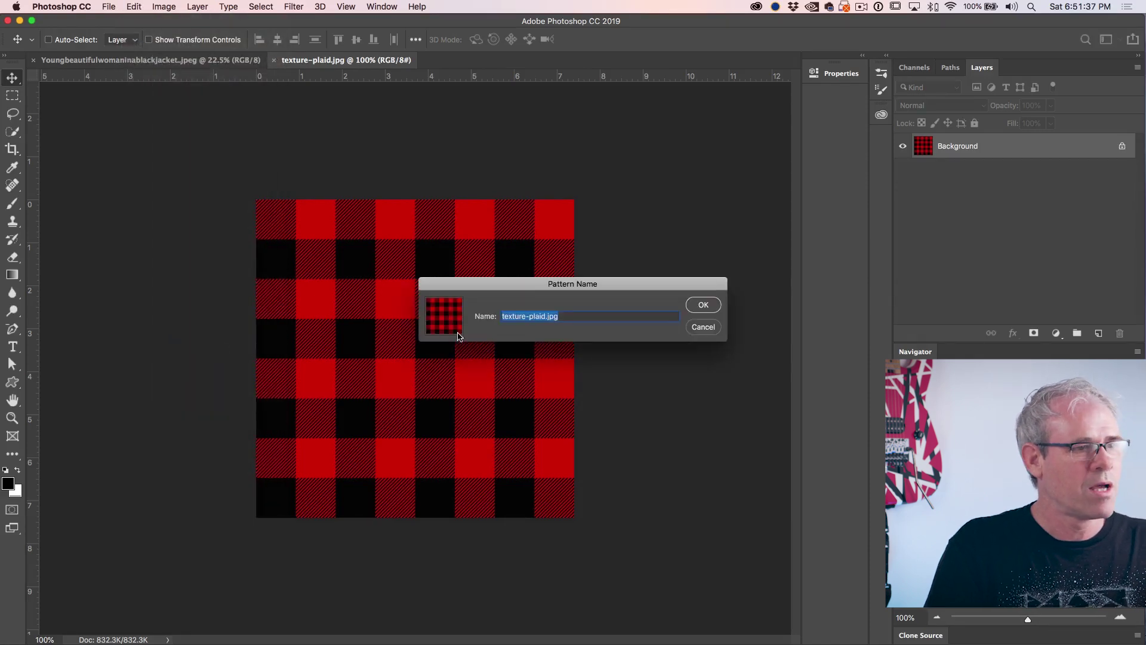
click(703, 305)
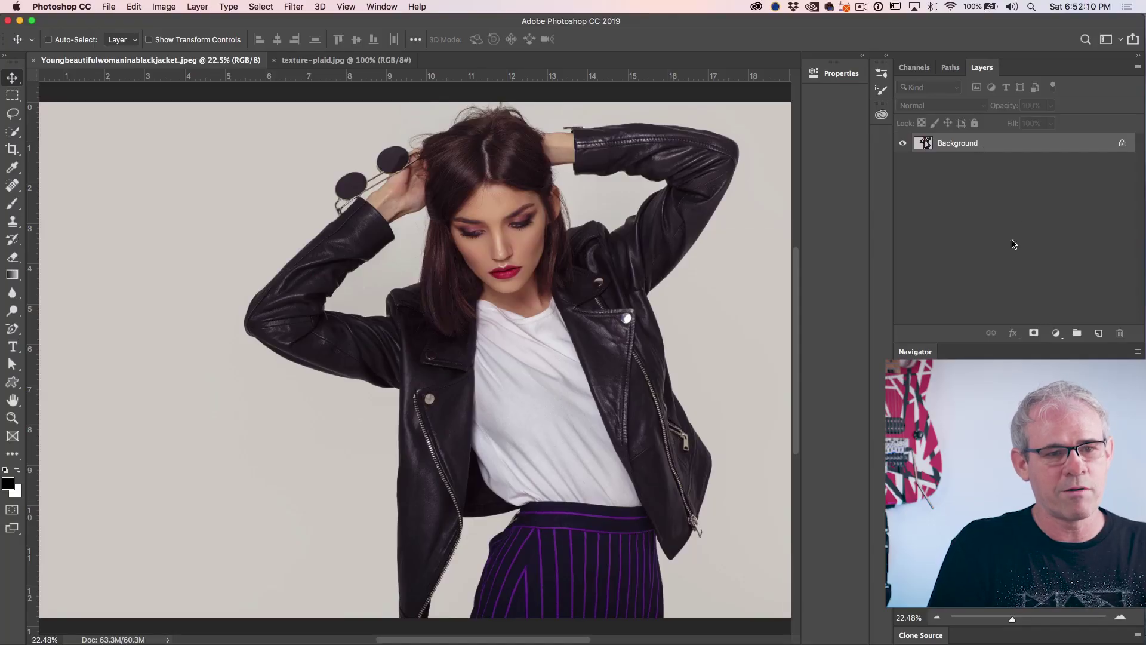
Add a pattern fill layer above the woman's photo using the red and black plaid pattern
click(1055, 333)
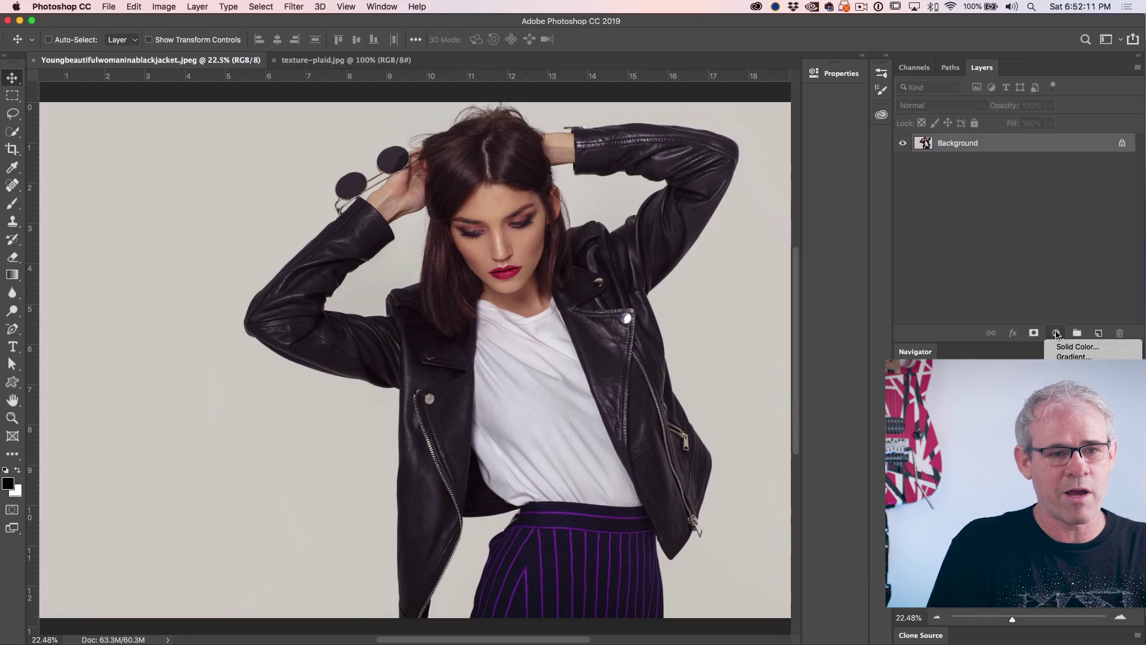
click(1074, 367)
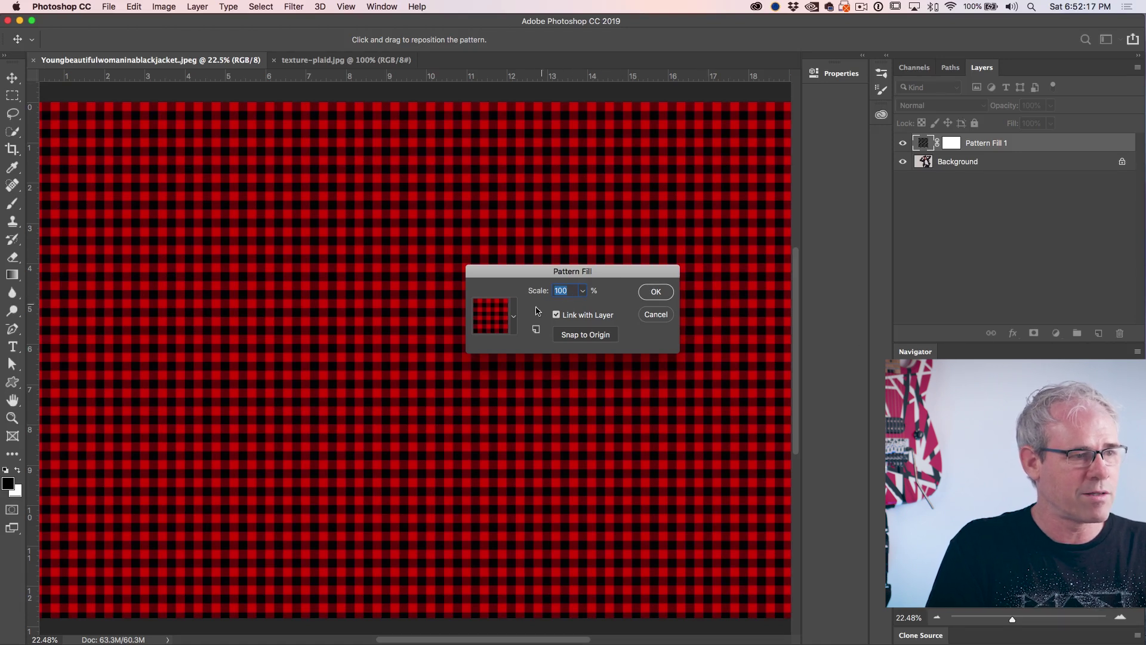
click(513, 316)
click(448, 390)
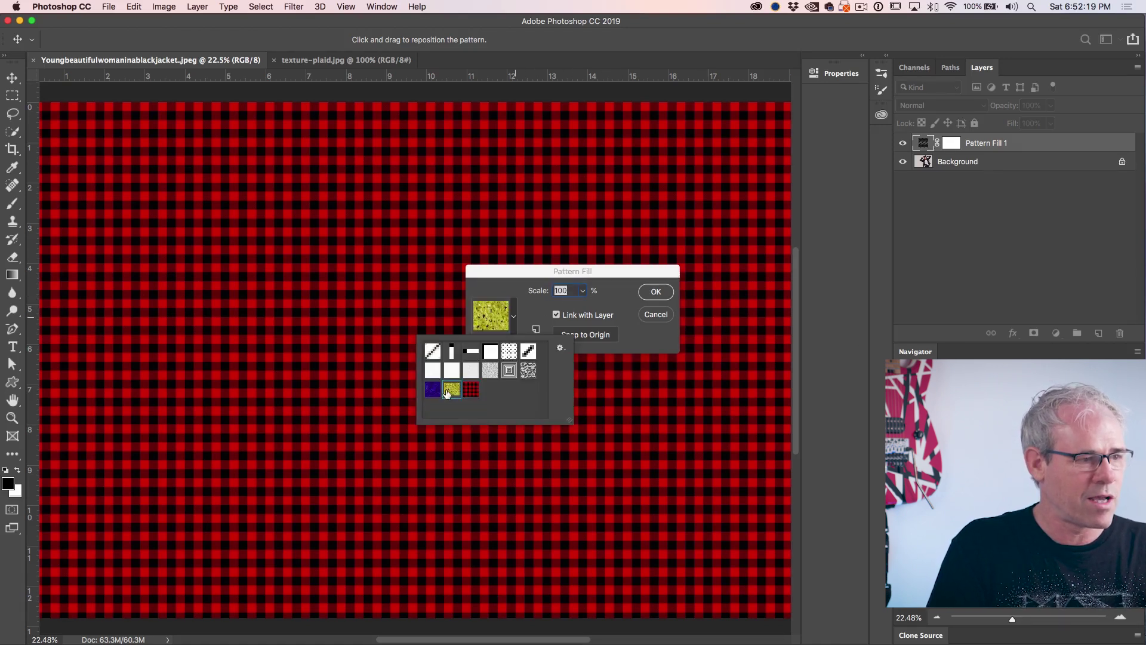
click(432, 389)
click(471, 390)
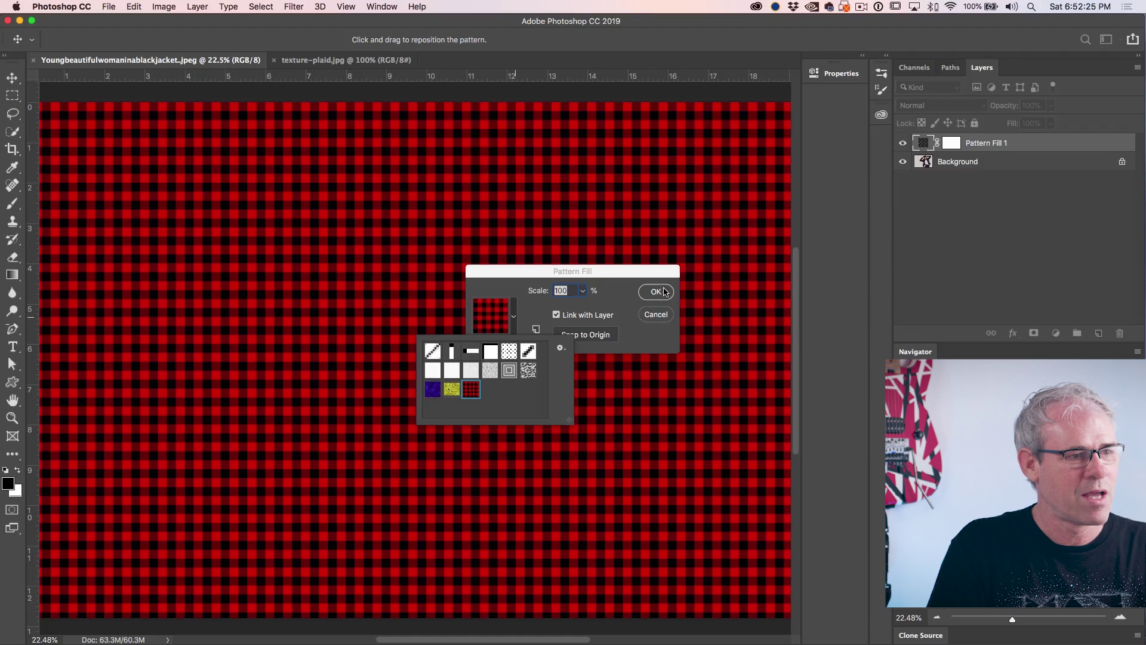
click(631, 284)
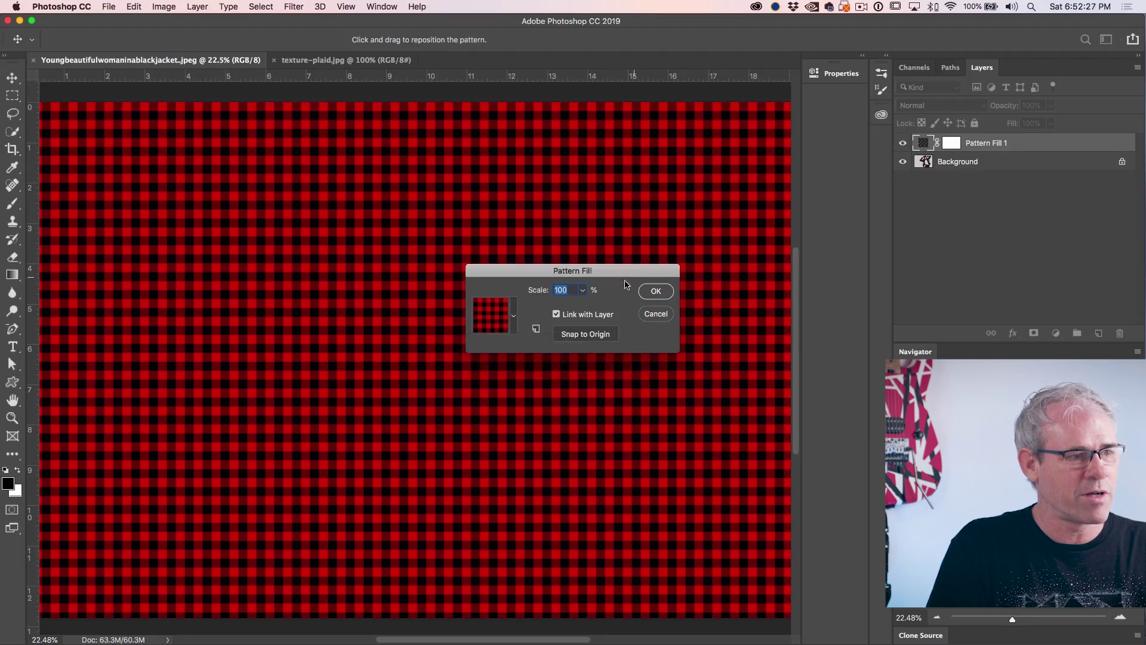
Try a smaller pattern scale of 67%, set it back to 100%, and accept the pattern fill
click(582, 291)
drag(582, 305, 580, 306)
click(570, 290)
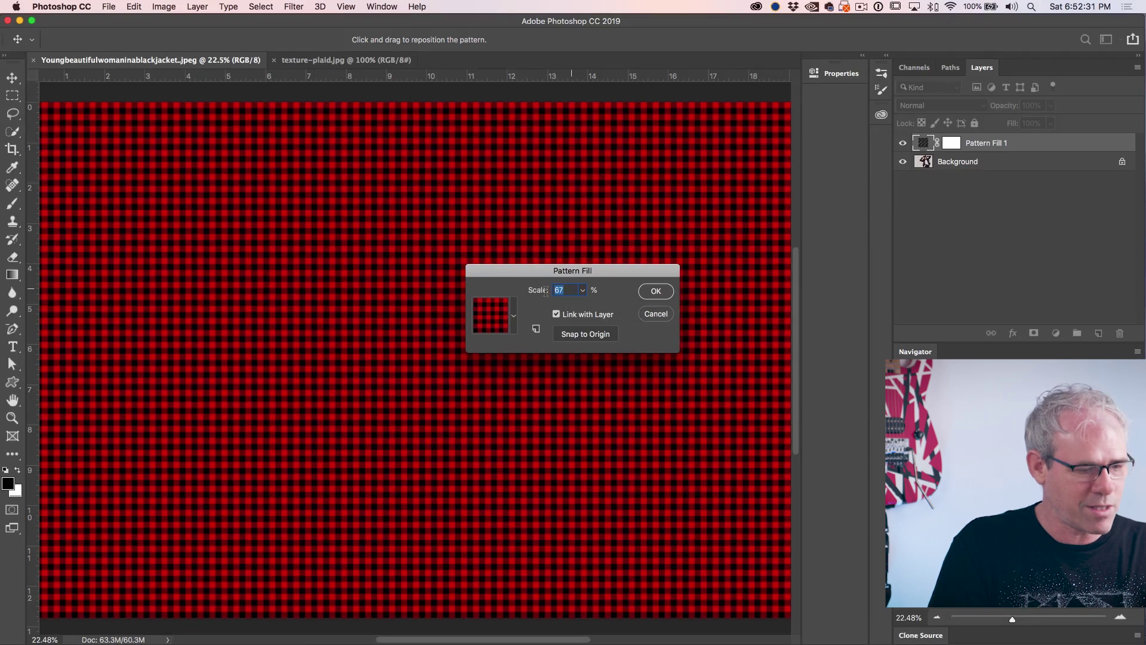
text(100)
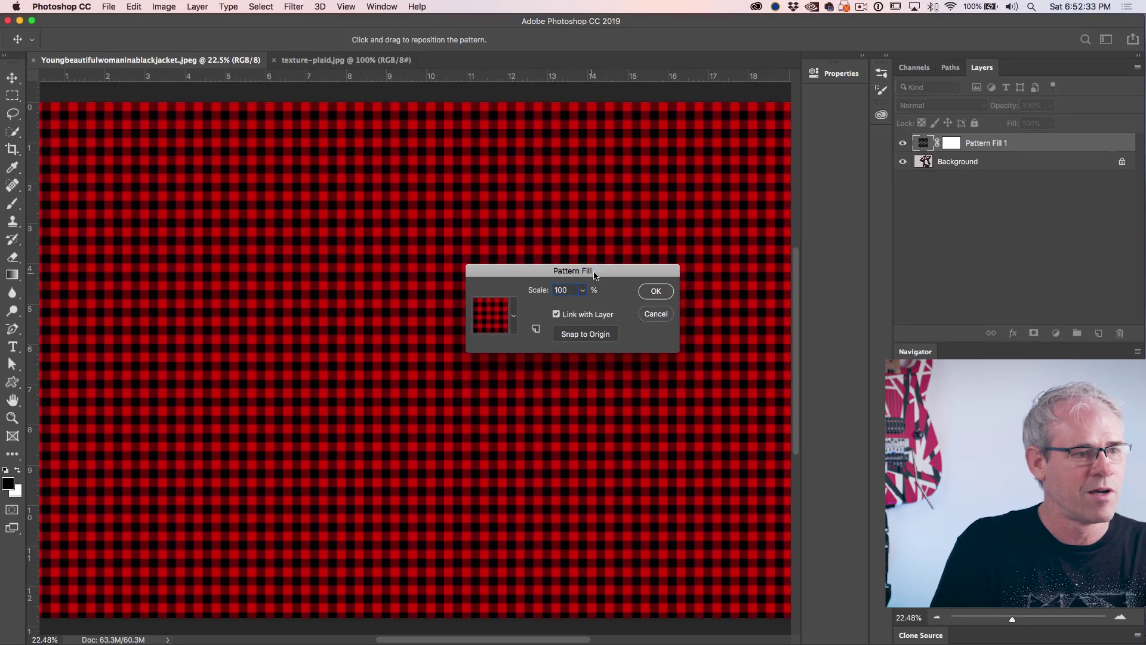
click(655, 291)
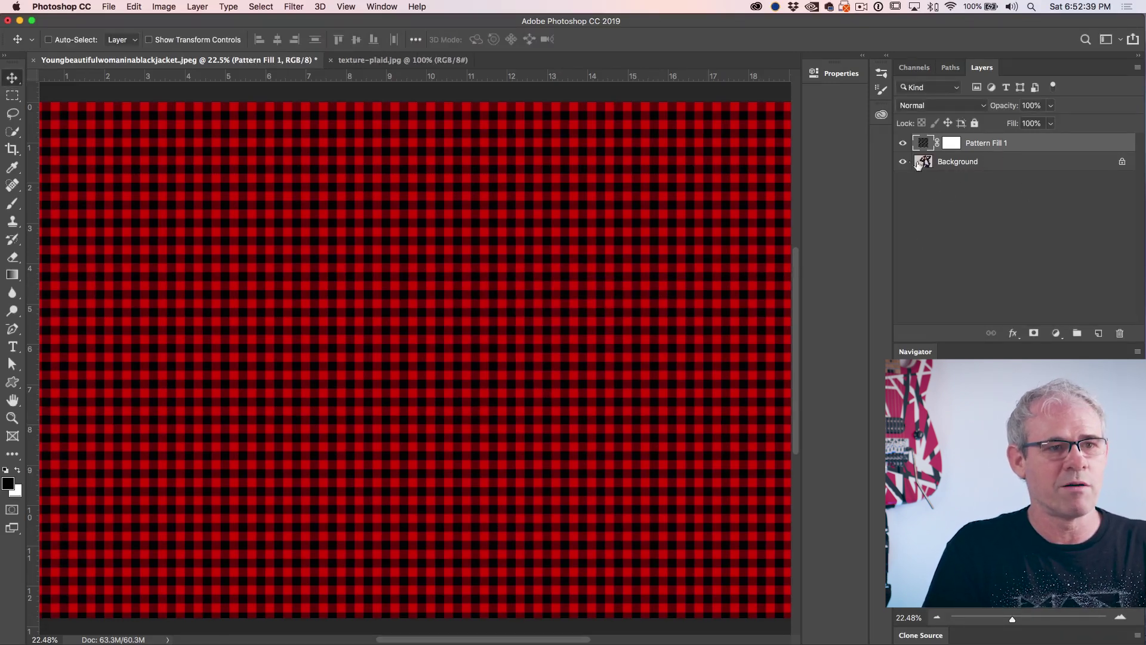
Convert the plaid fill layer to a smart object, then scale it to 48.84% and rotate it -6.27° over the shirt
right_click(996, 143)
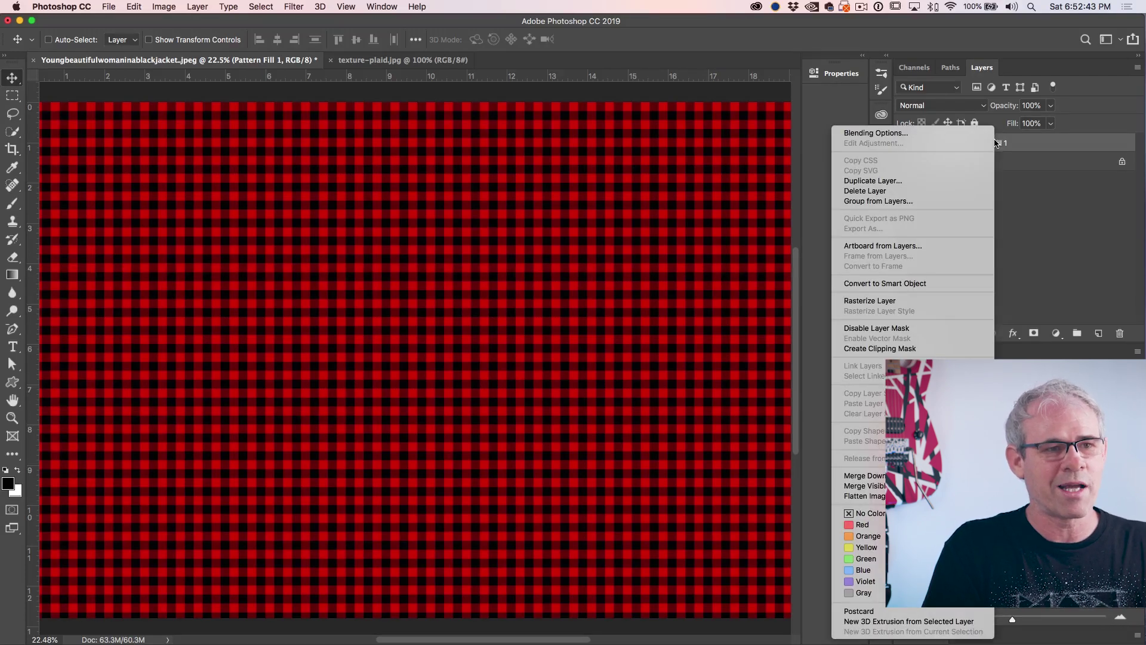
click(931, 281)
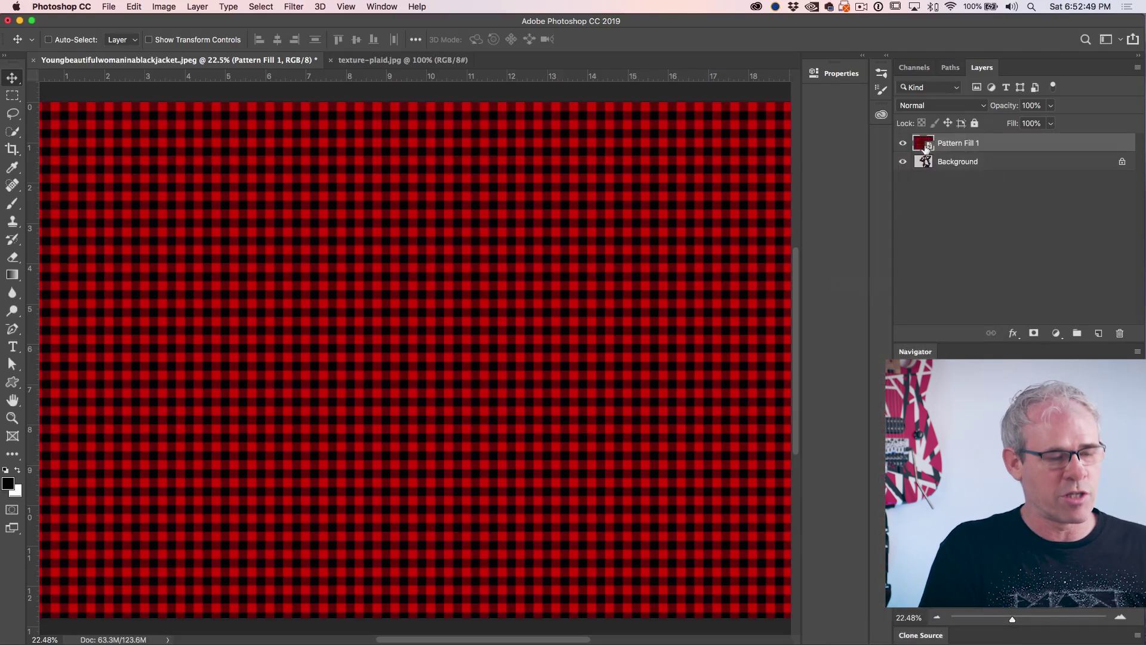
key(cmd+t)
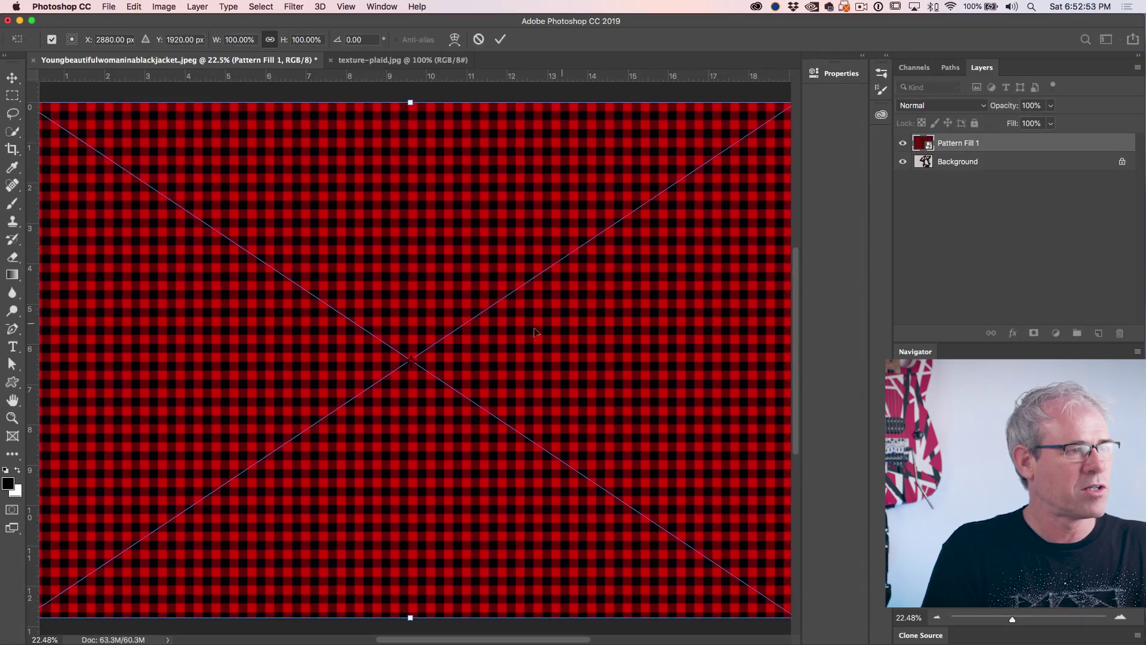
drag(215, 245, 207, 195)
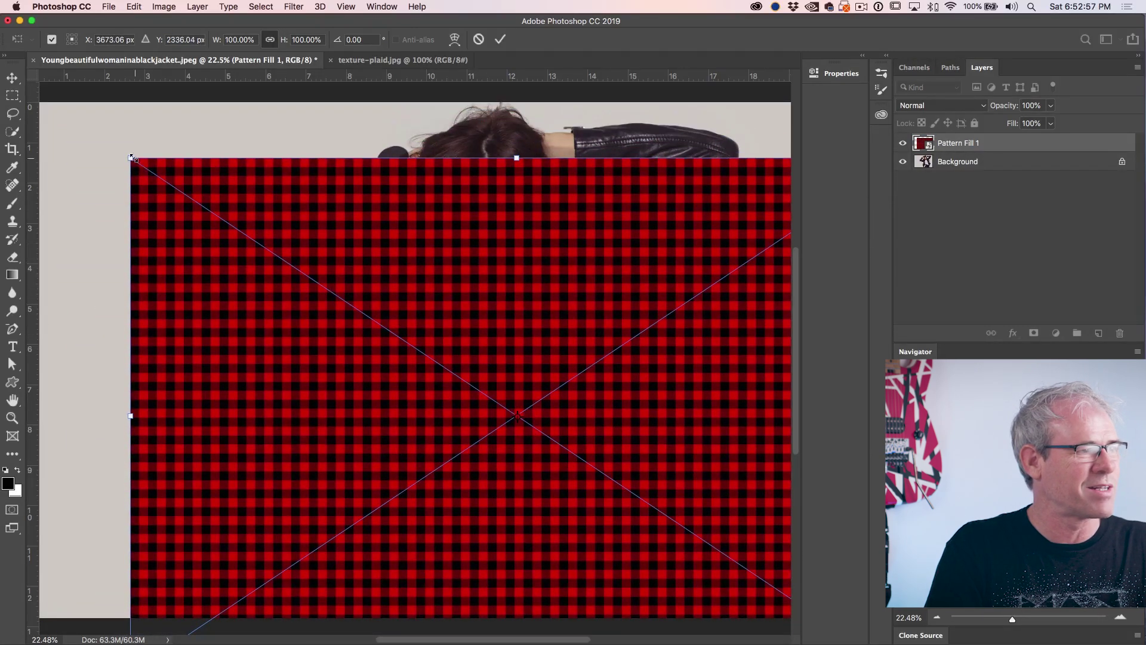
drag(127, 155, 344, 265)
drag(528, 295, 516, 316)
drag(719, 269, 702, 249)
drag(575, 343, 597, 331)
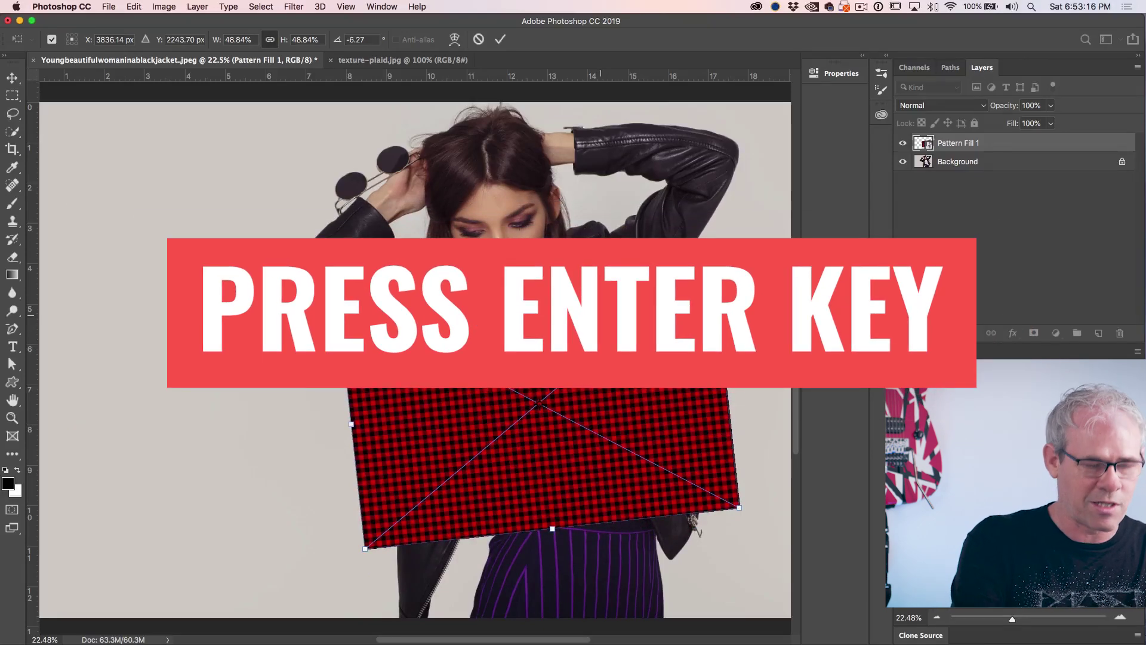
key(Return)
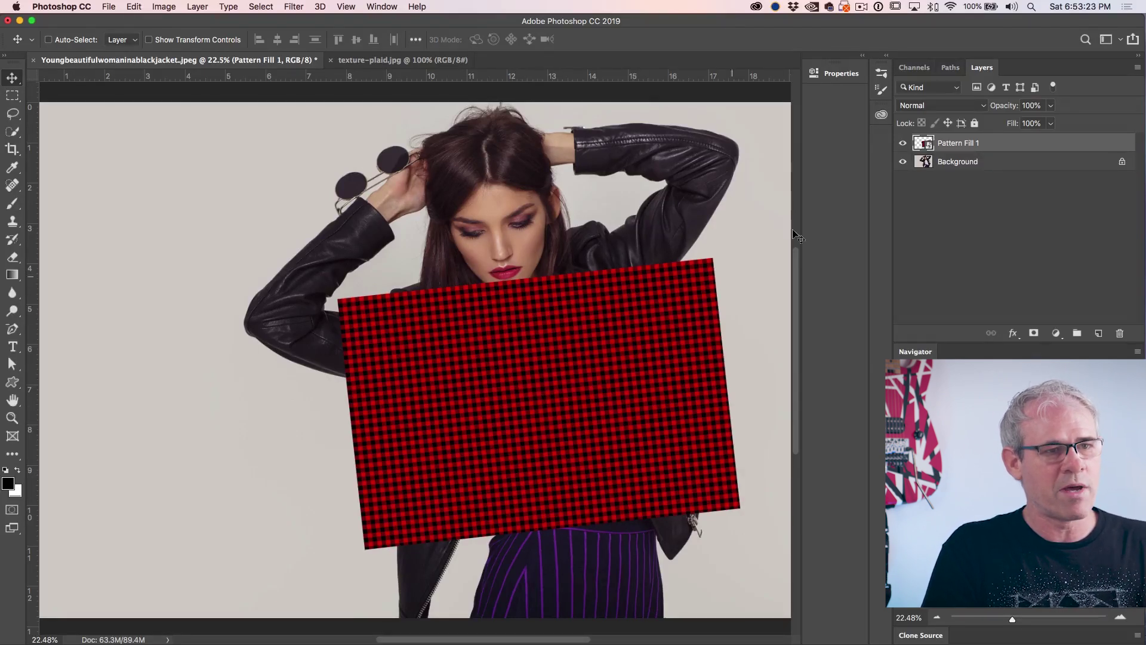
Hide the plaid layer and select the white shirt on the Background layer with the Quick Selection tool
click(902, 143)
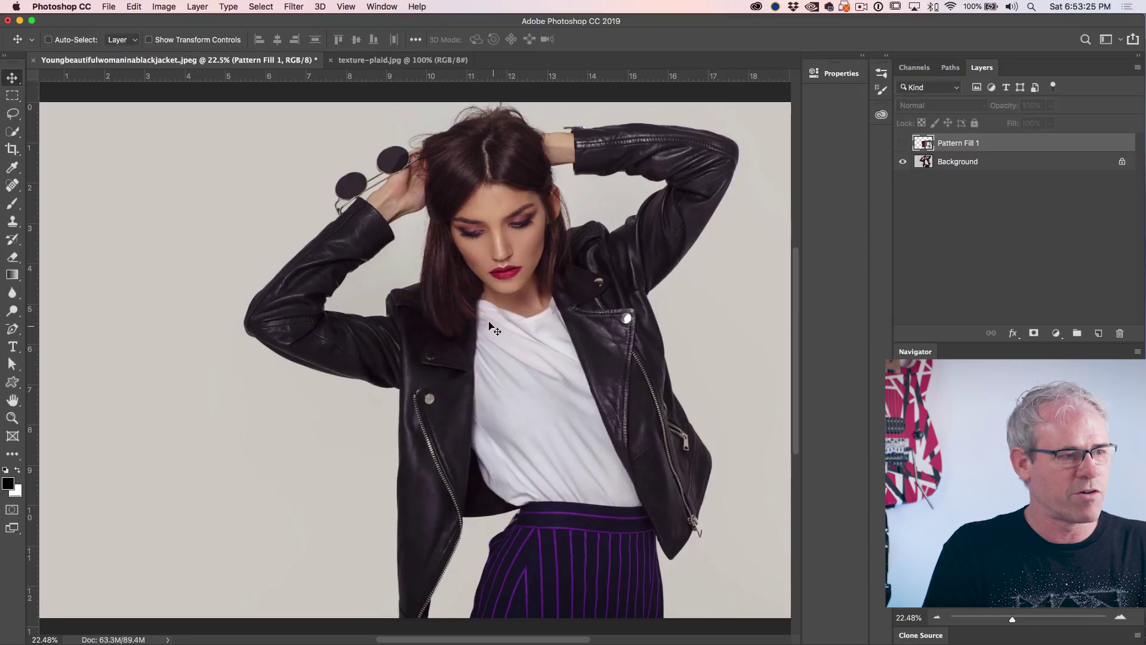
click(950, 162)
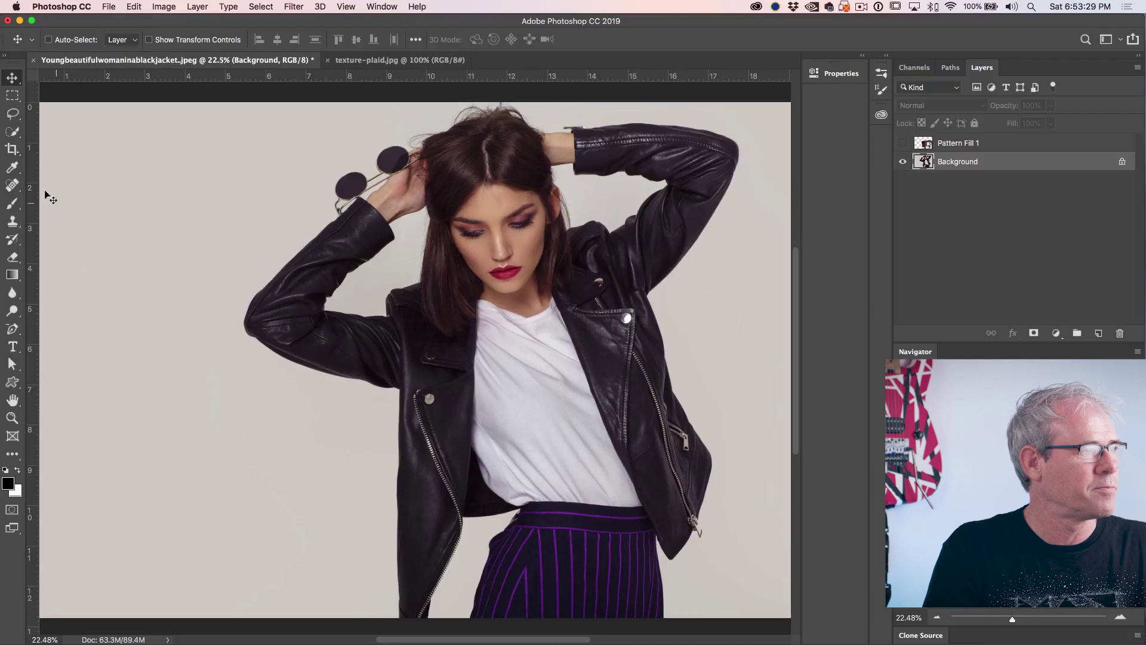
click(12, 132)
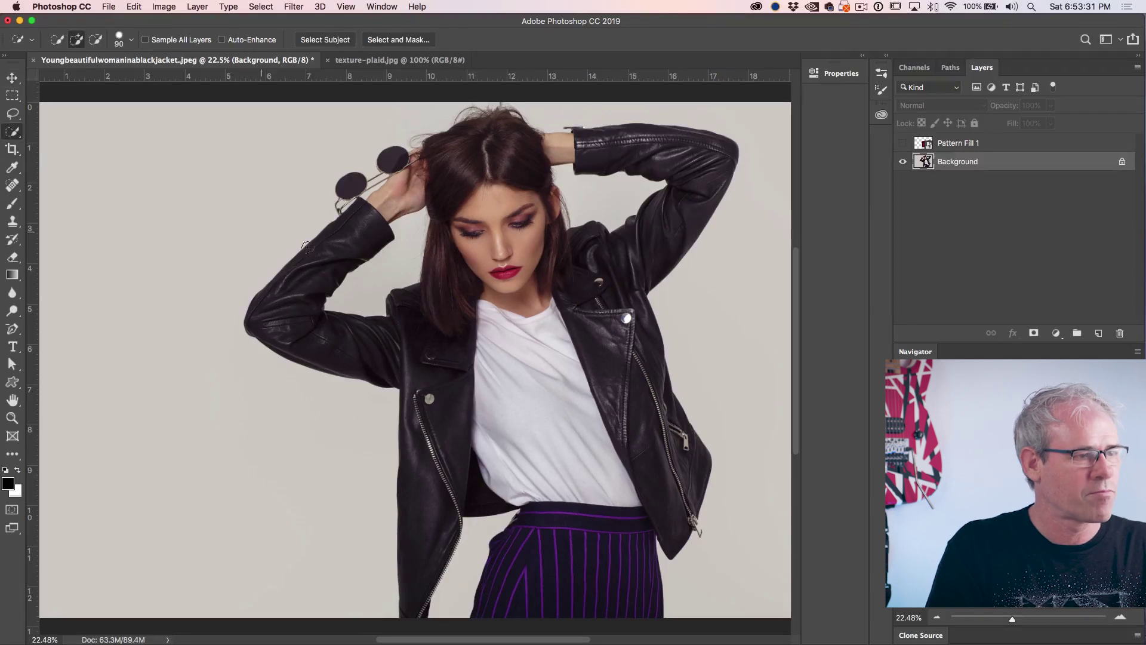
mouse_move(487, 322)
mouse_down()
mouse_move(537, 373)
mouse_move(540, 412)
mouse_up()
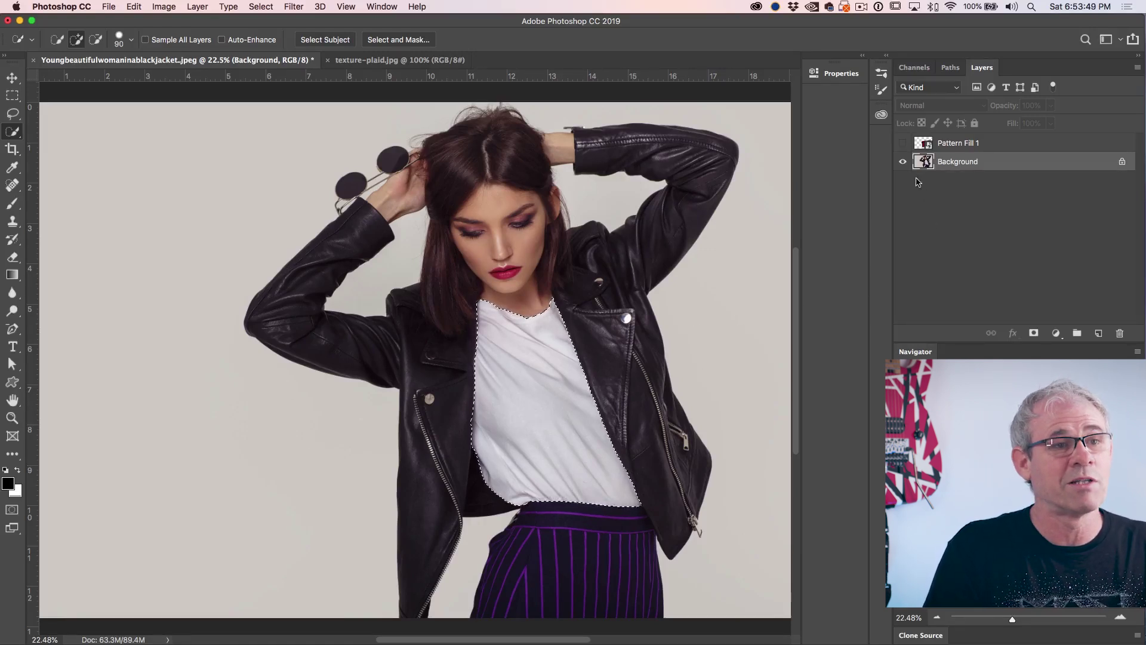
Show the plaid layer again and add a layer mask to it from the shirt selection
click(903, 142)
click(968, 143)
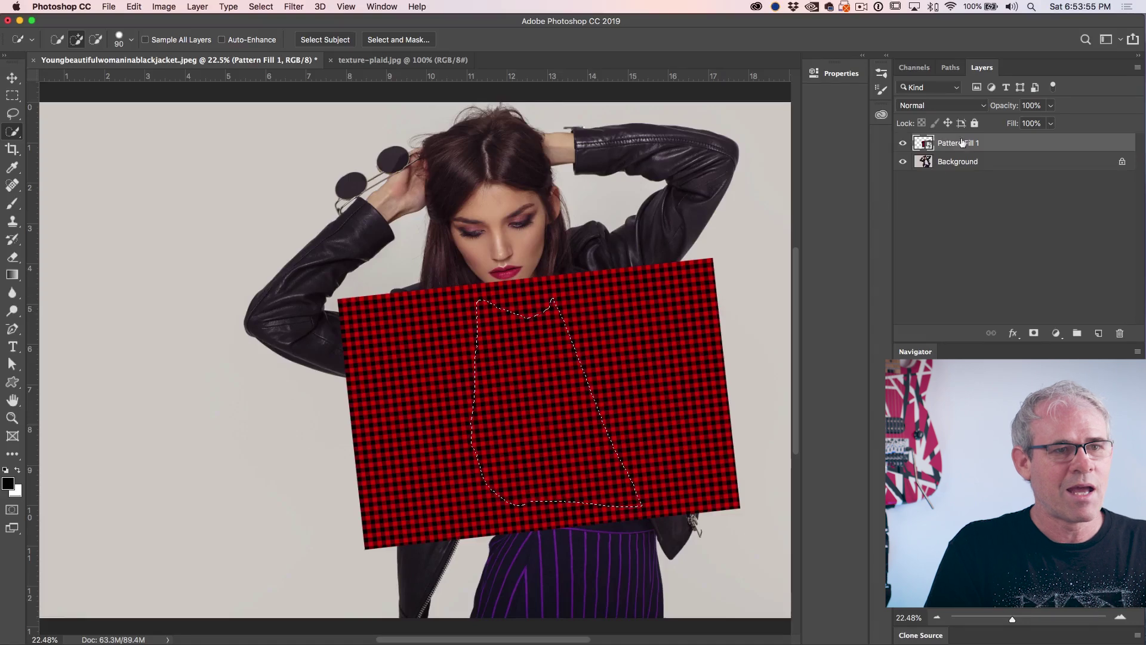
click(1033, 332)
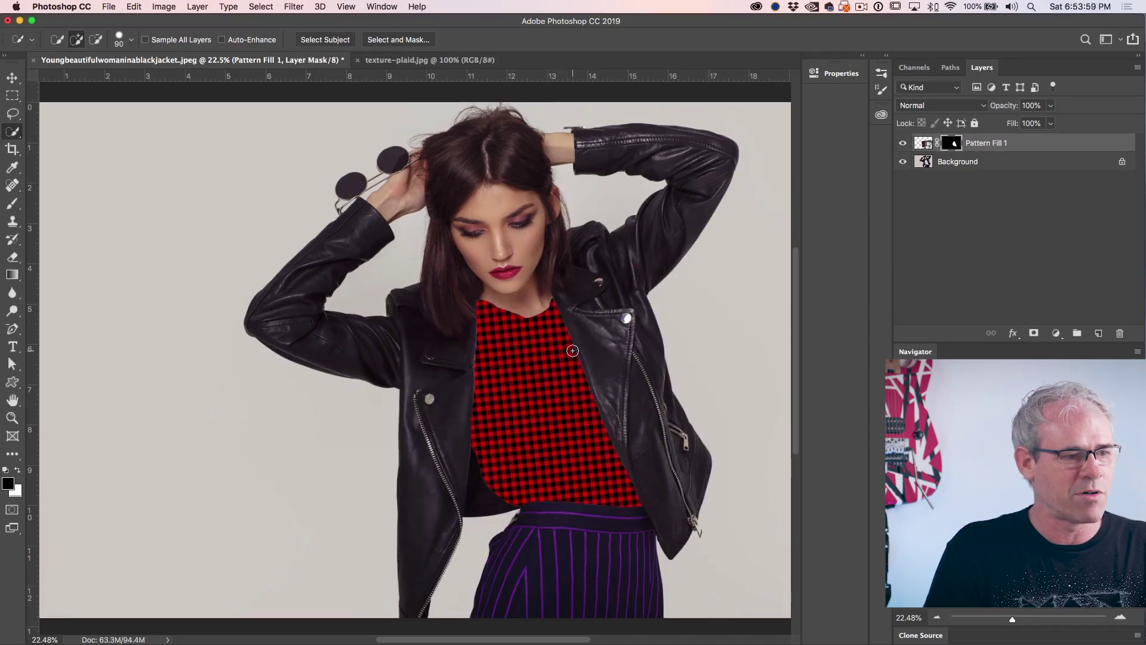
Target the plaid layer's image instead of its mask and set the layer opacity to 30%
scroll(577, 349, up, 1)
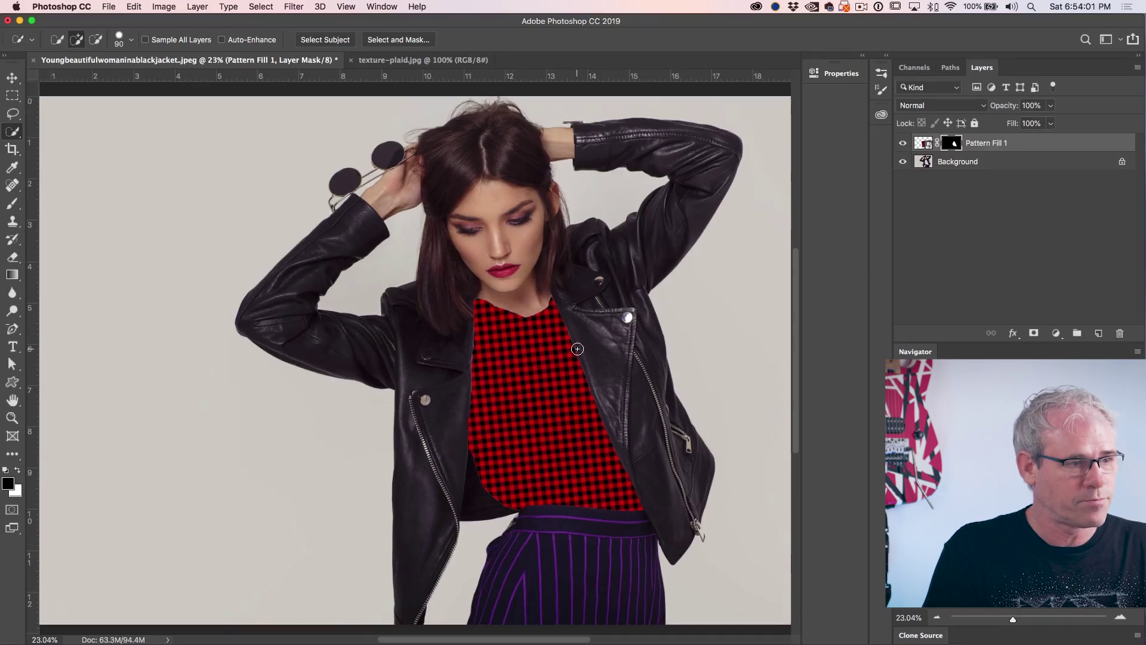
scroll(577, 348, up, 5)
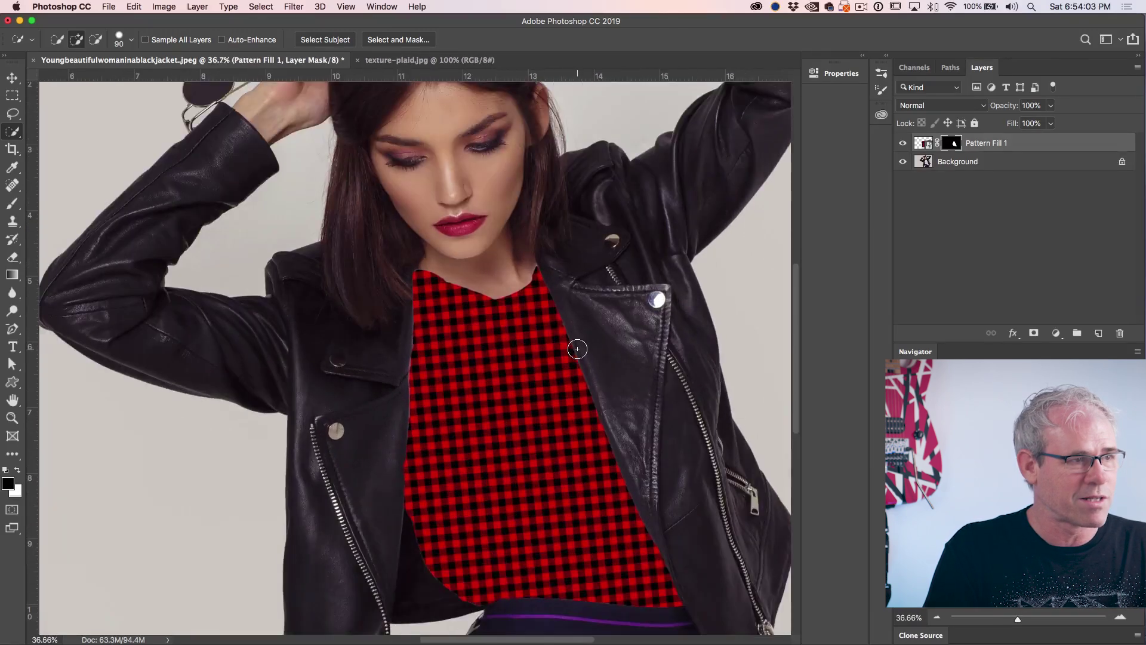
drag(583, 389, 563, 345)
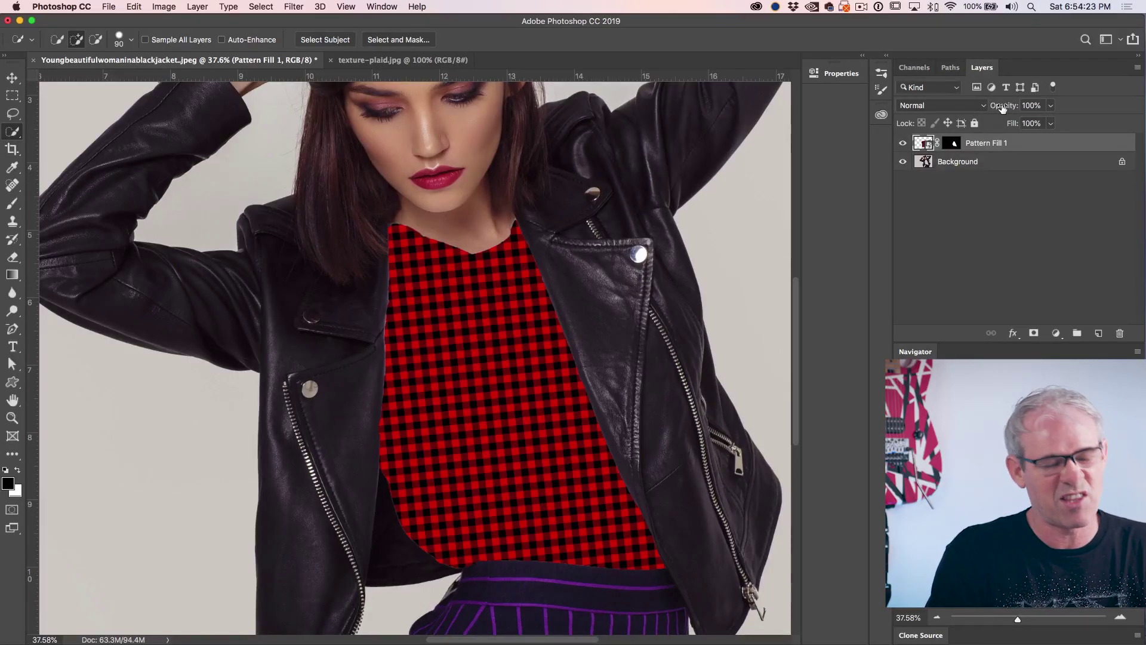
key(3)
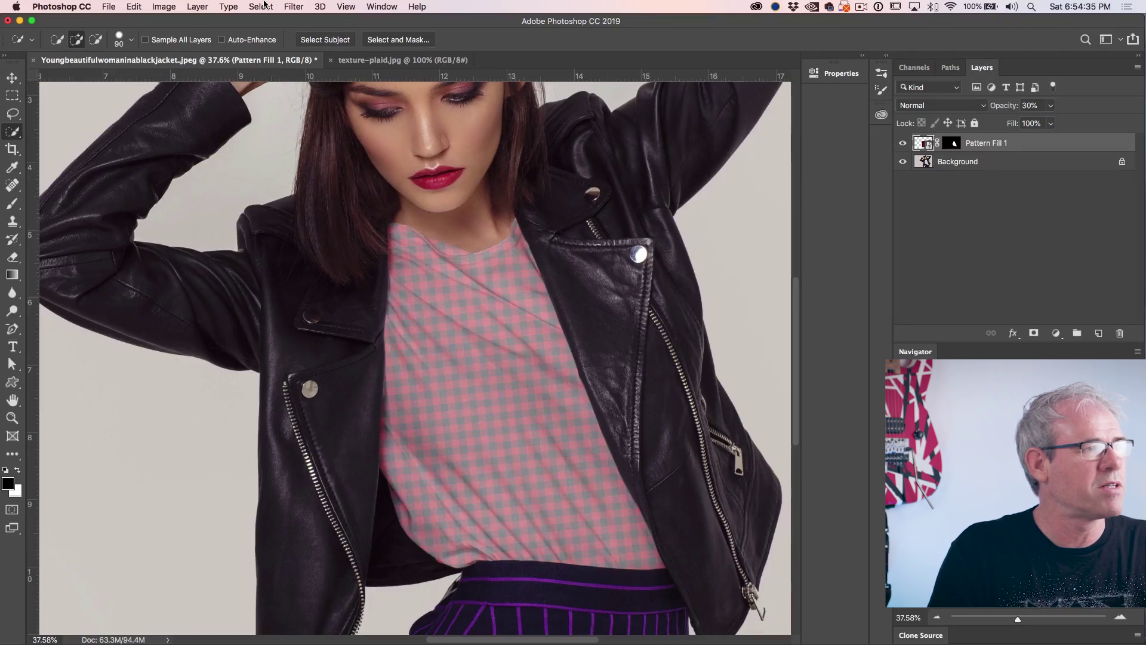
Open the Liquify filter on the plaid layer and show all layers as a backdrop in front at 76% opacity
click(293, 5)
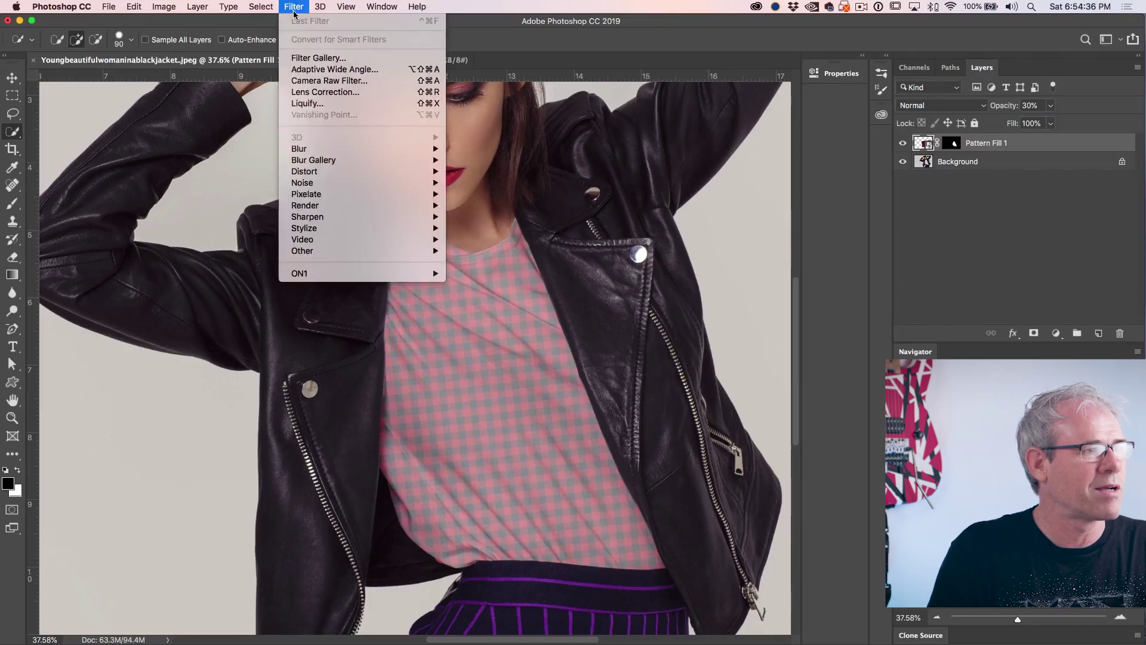
click(297, 104)
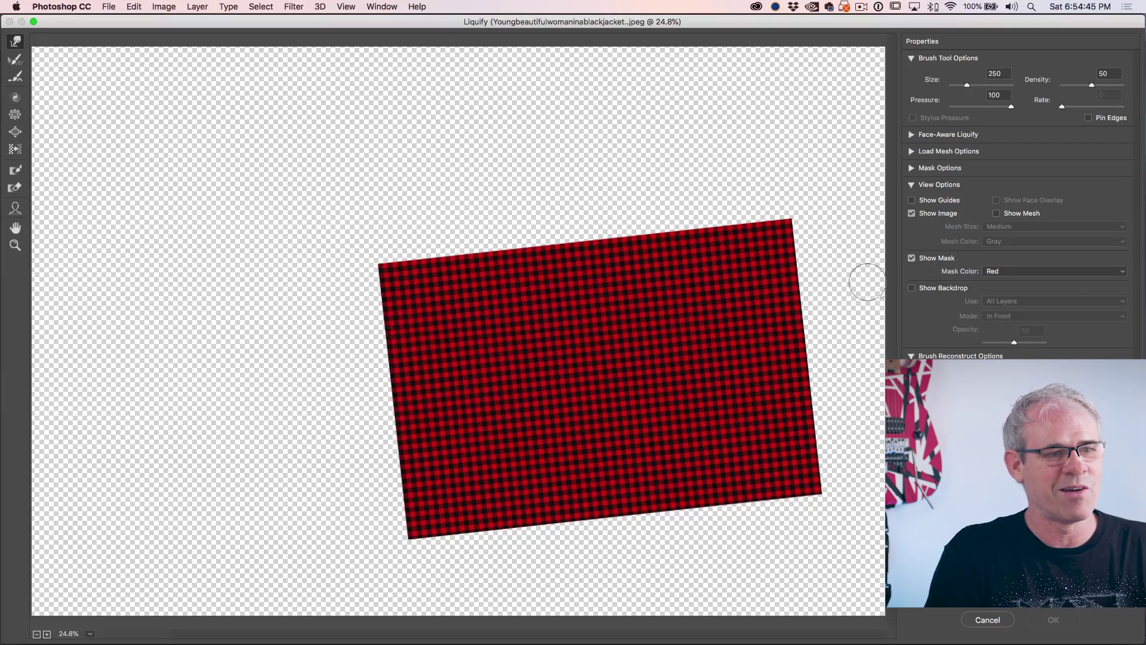
click(912, 288)
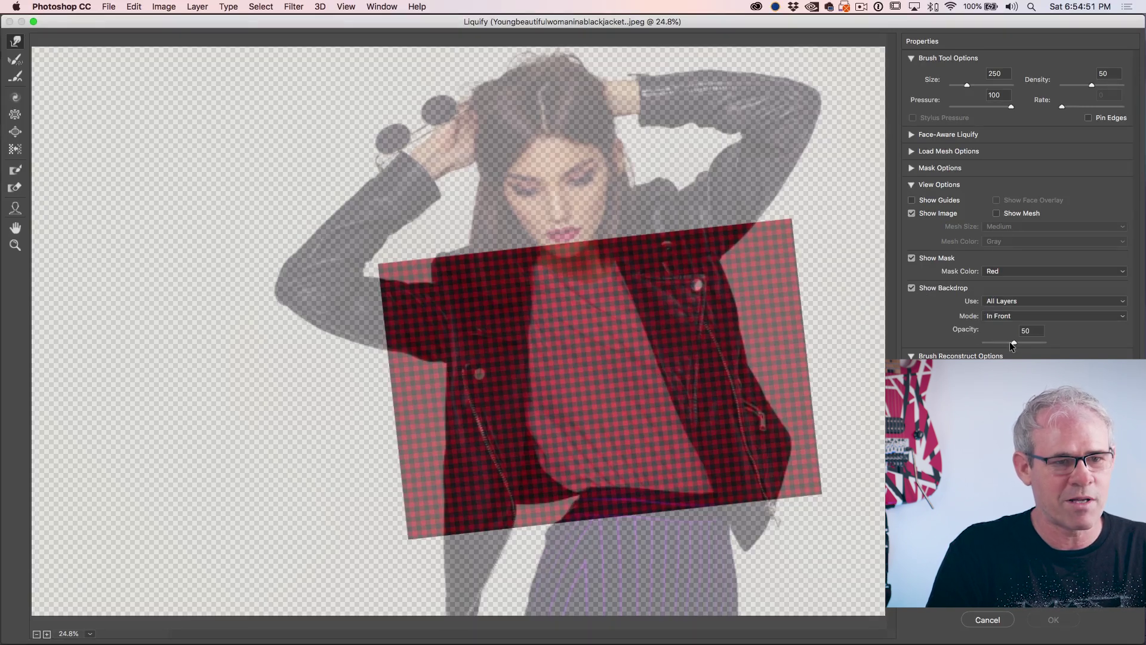
drag(1013, 345, 1029, 341)
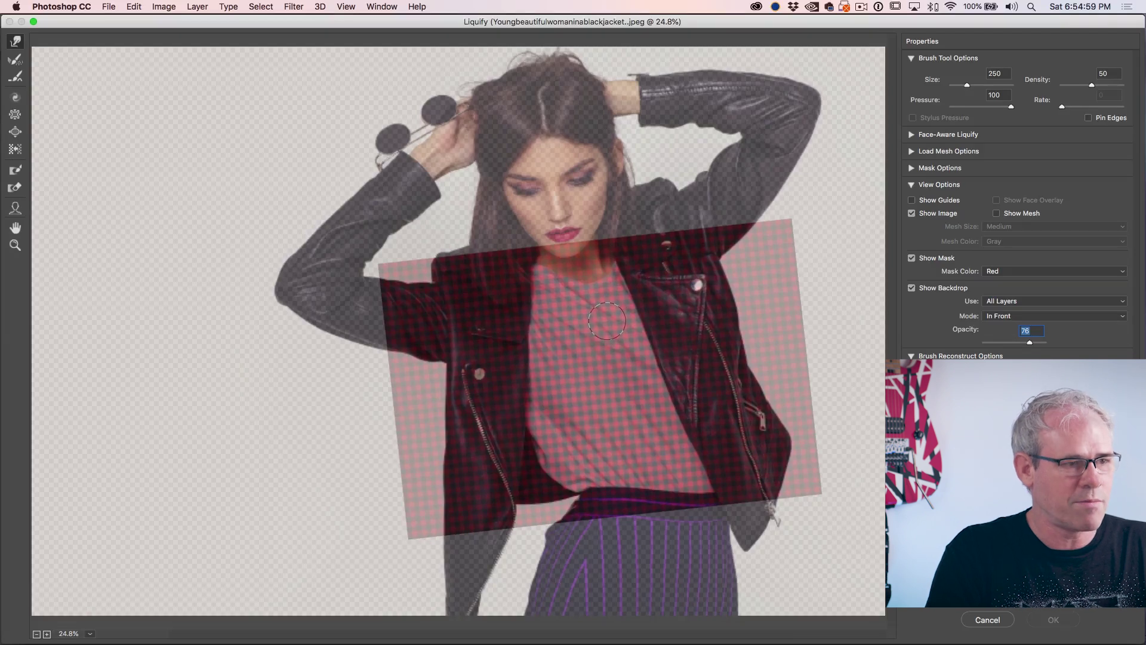
Inspect how the plaid overlay lines up with the shirt's folds and return to the Forward Warp tool
scroll(606, 320, up, 5)
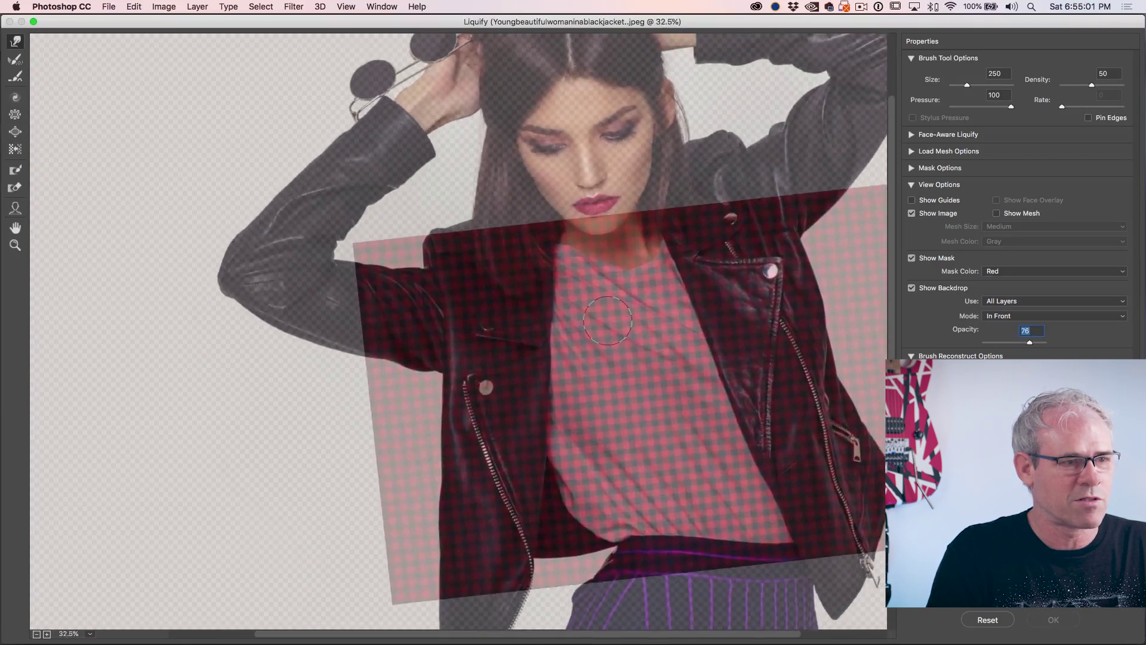
click(15, 244)
click(615, 275)
mouse_move(518, 410)
mouse_down()
mouse_move(546, 294)
mouse_move(549, 213)
mouse_up()
scroll(527, 262, up, 2)
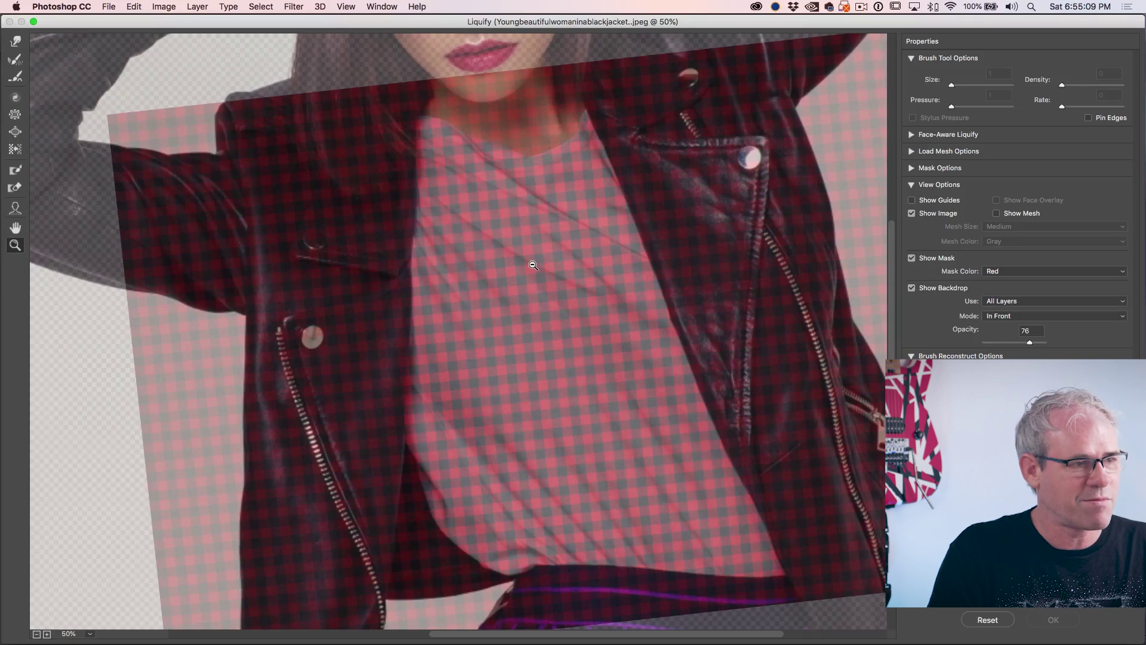
alt+click(532, 264)
scroll(498, 339, down, 3)
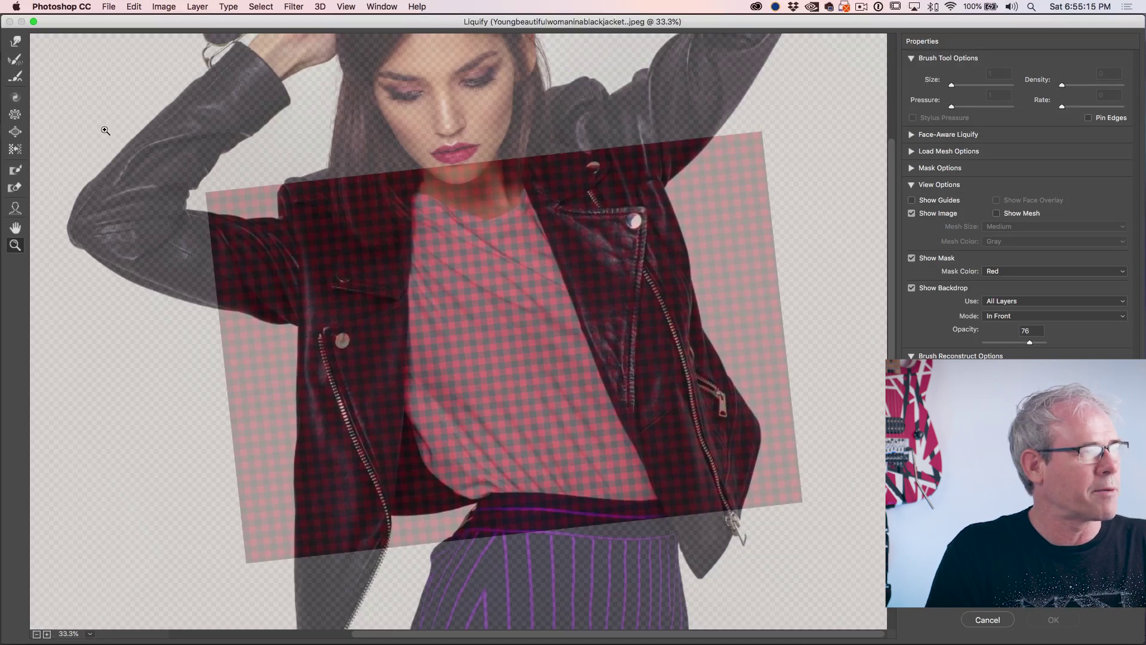
click(17, 43)
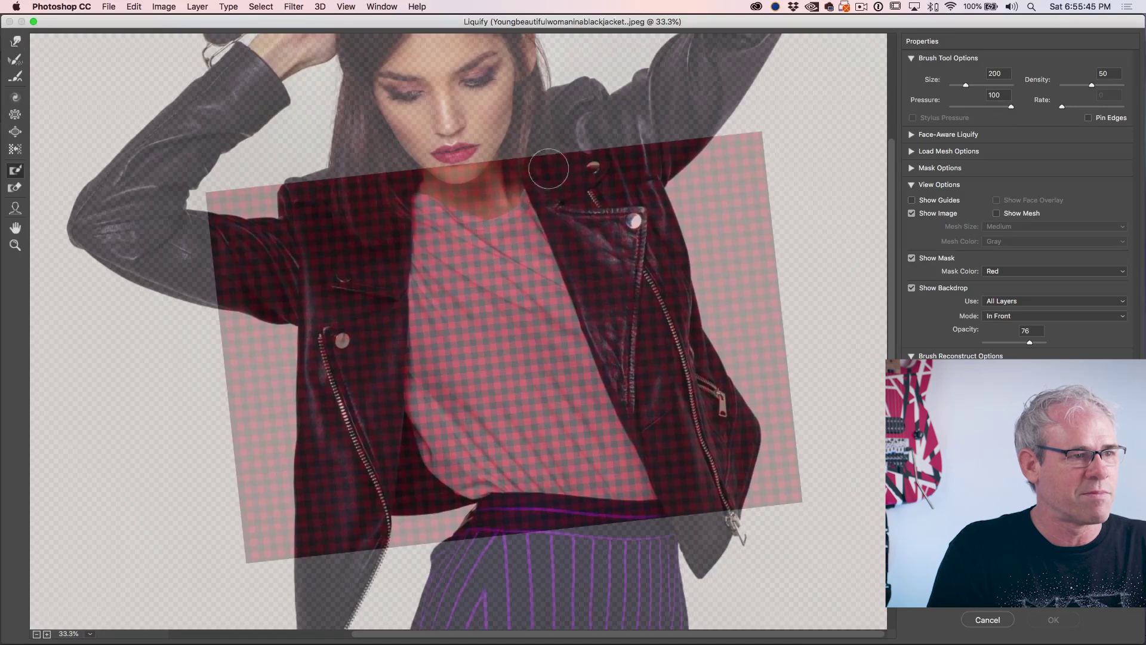
Freeze the jacket front along the shirt's right edge with the Freeze Mask brush at size 200, enlarging it to 500
mouse_move(540, 164)
mouse_down()
mouse_move(585, 313)
mouse_move(671, 494)
mouse_up()
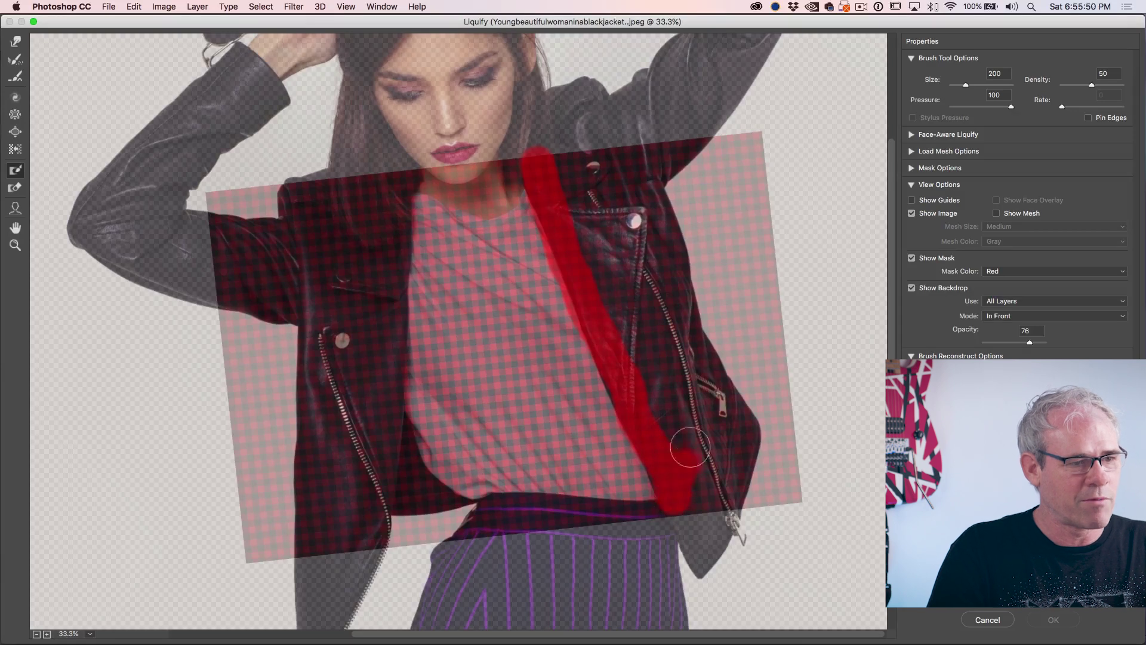
key(bracketright)
key(bracketright)
key(bracketright)
key(bracketright)
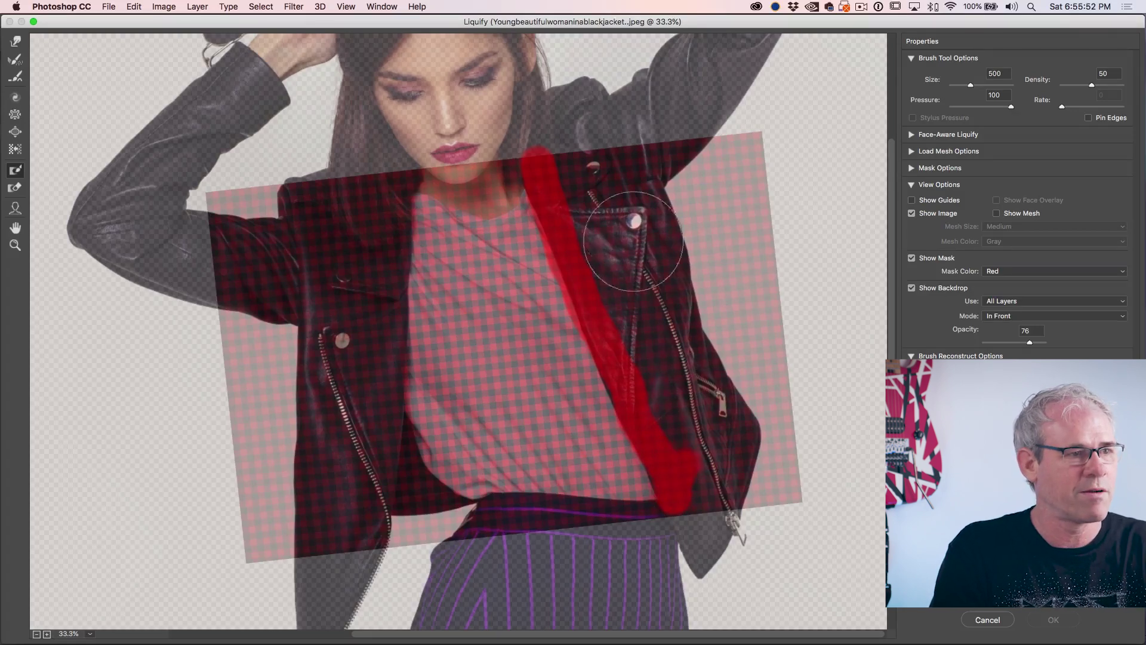
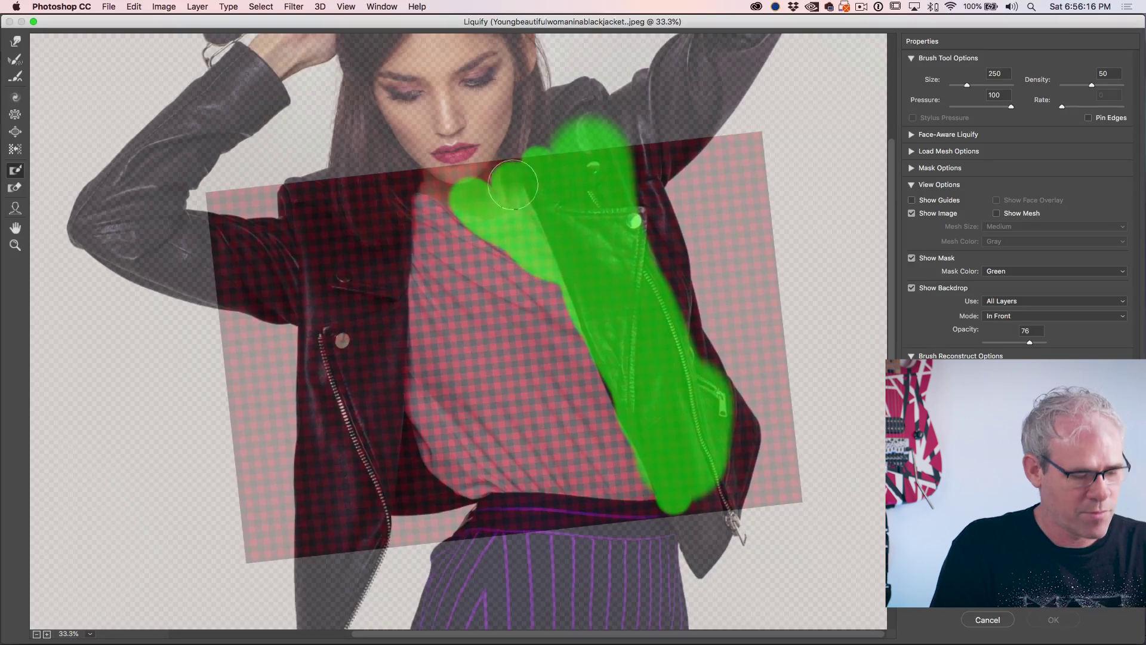
Warp the unfrozen plaid below the upper chest fold using the Forward Warp tool enlarged to size 1500
key(w)
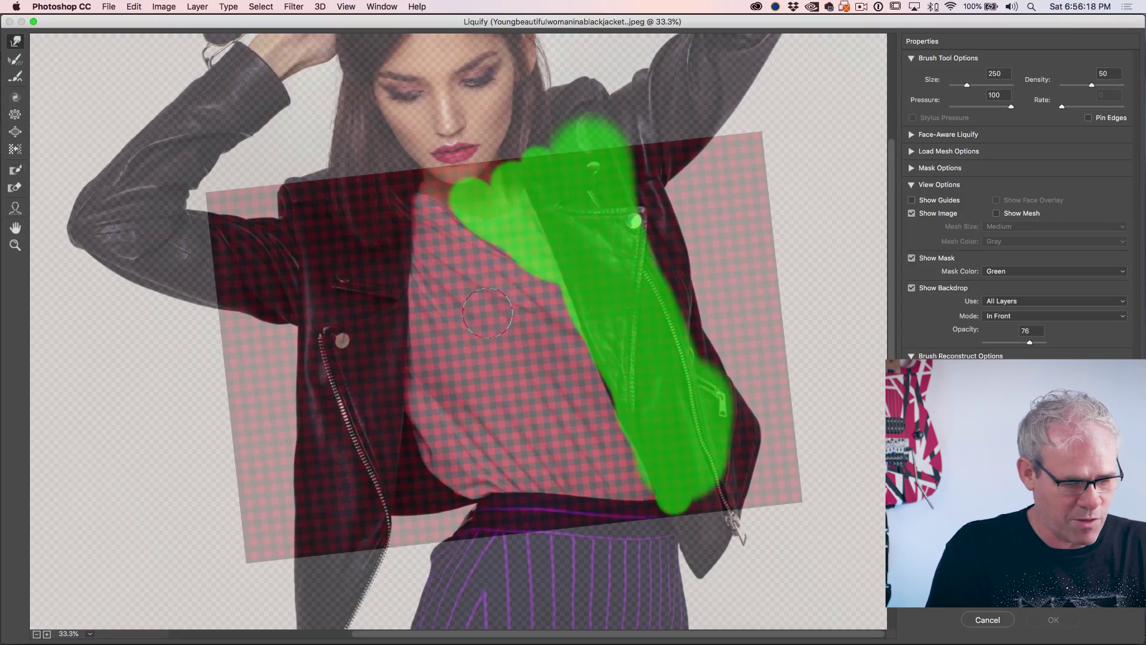
key(bracketright)
key(bracketright)
key(bracketright)
key(bracketright)
key(bracketright)
key(bracketright)
key(bracketright)
key(bracketright)
key(bracketright)
key(bracketright)
key(bracketright)
key(bracketright)
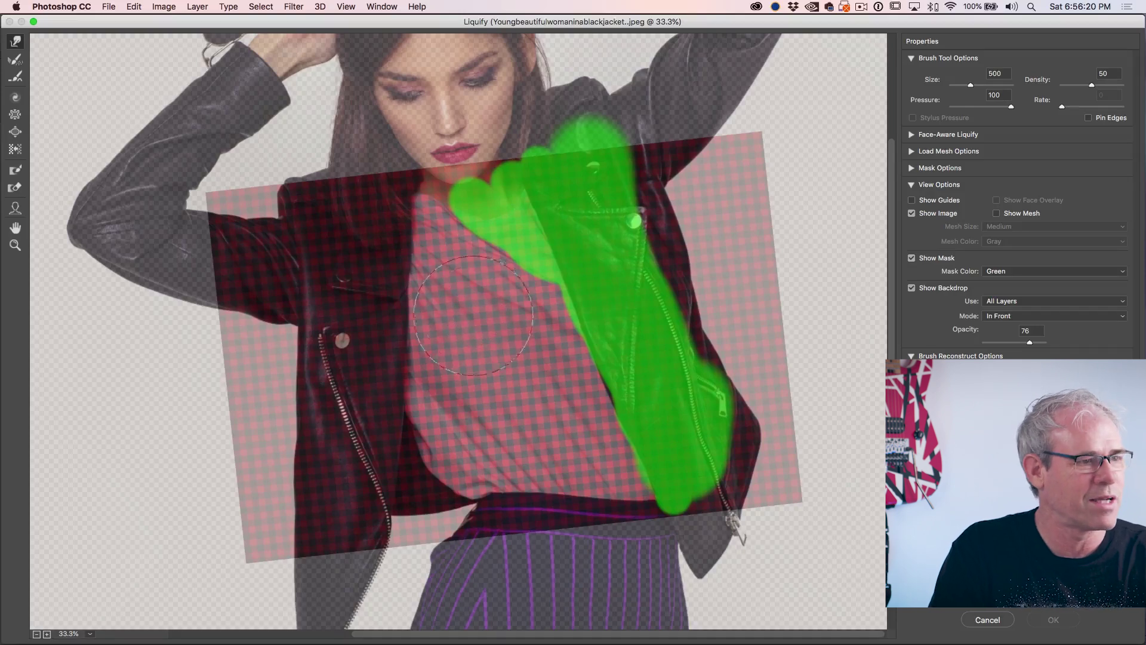
key(bracketright)
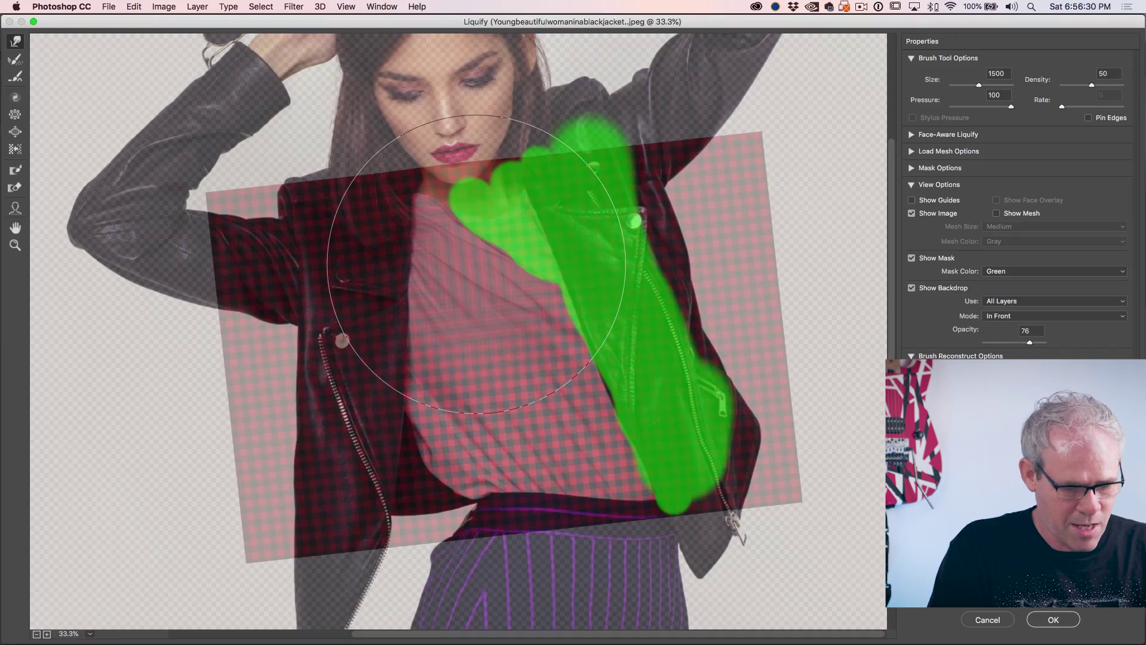
Extend the frozen area across the neckline and down the next diagonal fold, warping the plaid beneath each frozen edge
key(f)
click(430, 189)
drag(431, 189, 512, 237)
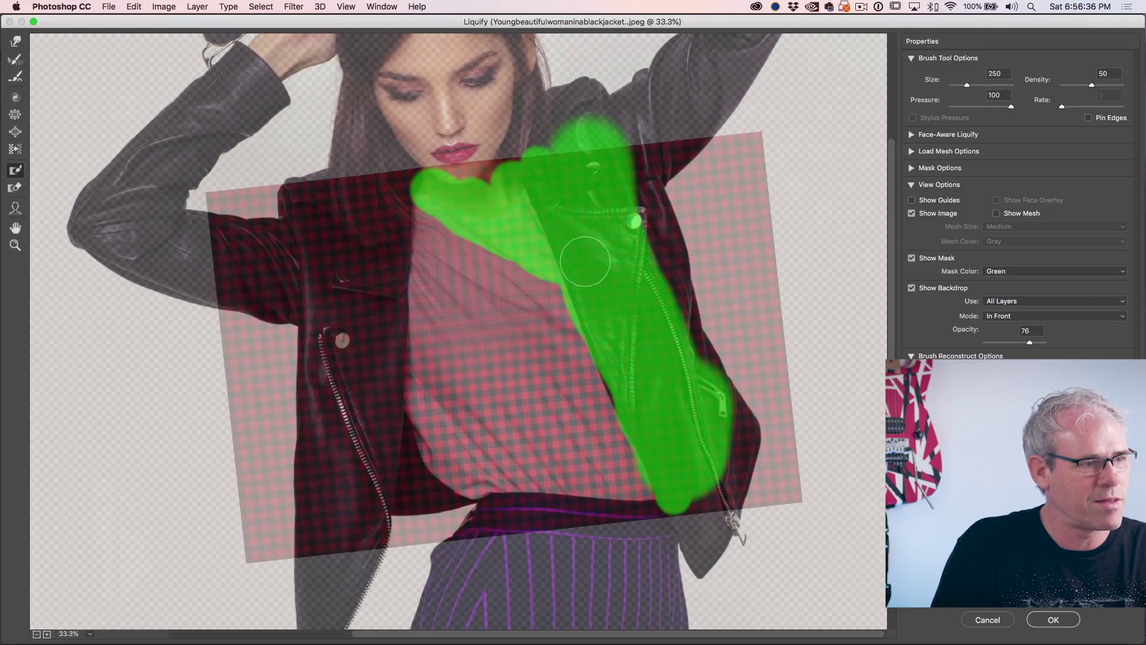
key(w)
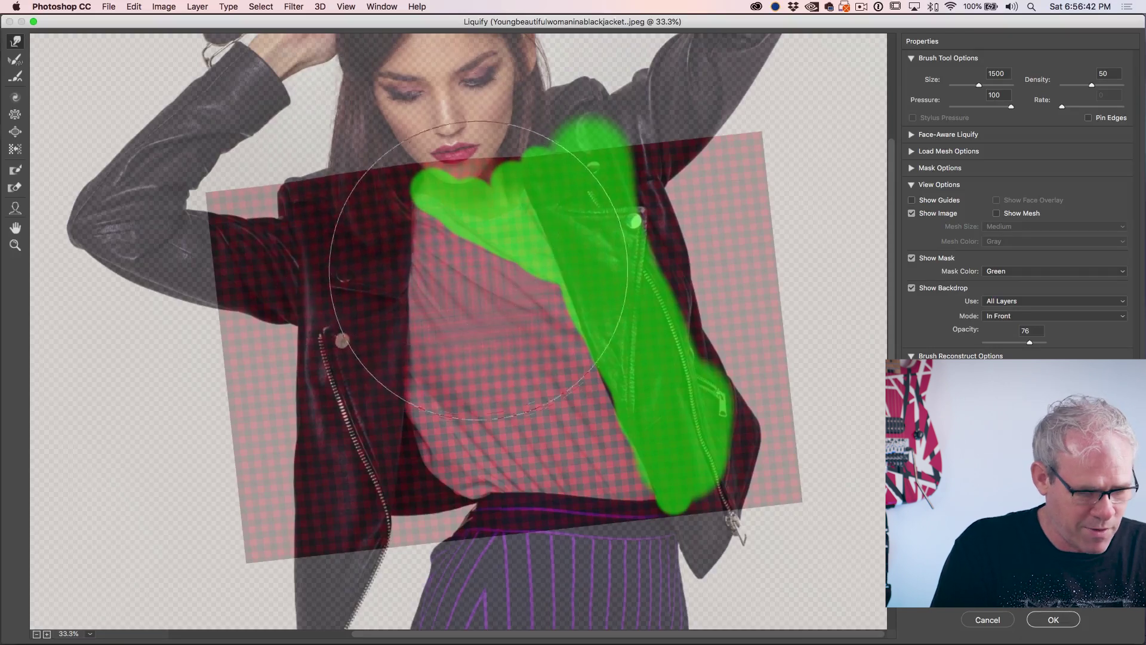
key(f)
mouse_move(478, 221)
mouse_down()
mouse_move(428, 204)
mouse_move(514, 251)
mouse_move(602, 361)
mouse_up()
key(w)
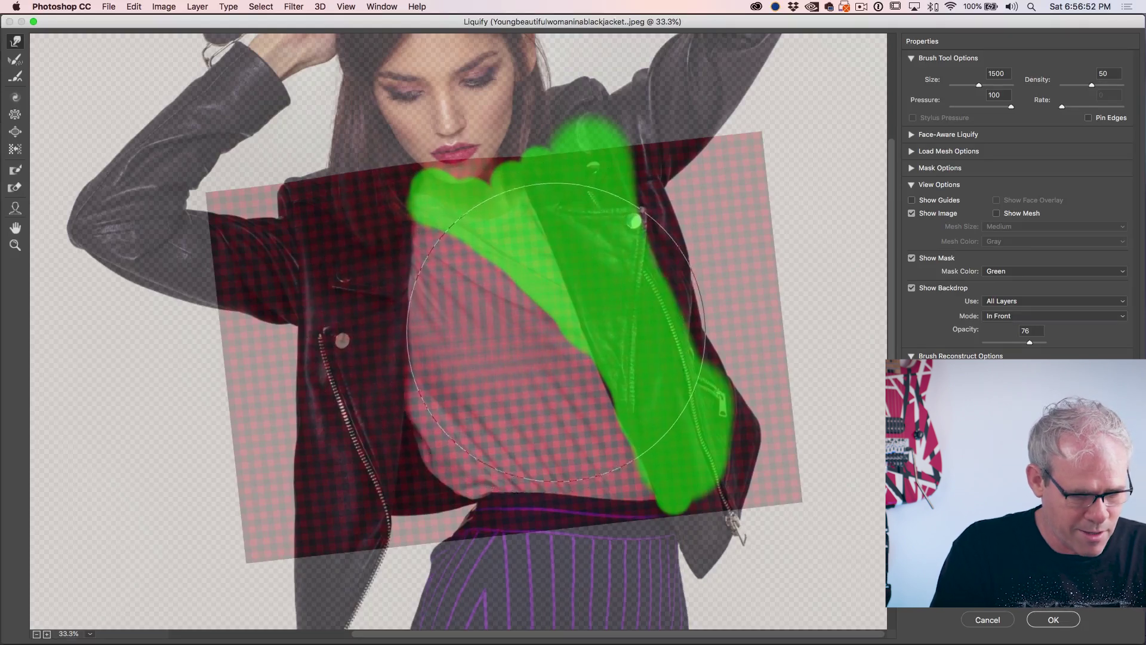
Freeze the shirt's right edge down to the waistband and widen the frozen chest band, then warp the plaid beside it
key(f)
drag(577, 361, 663, 498)
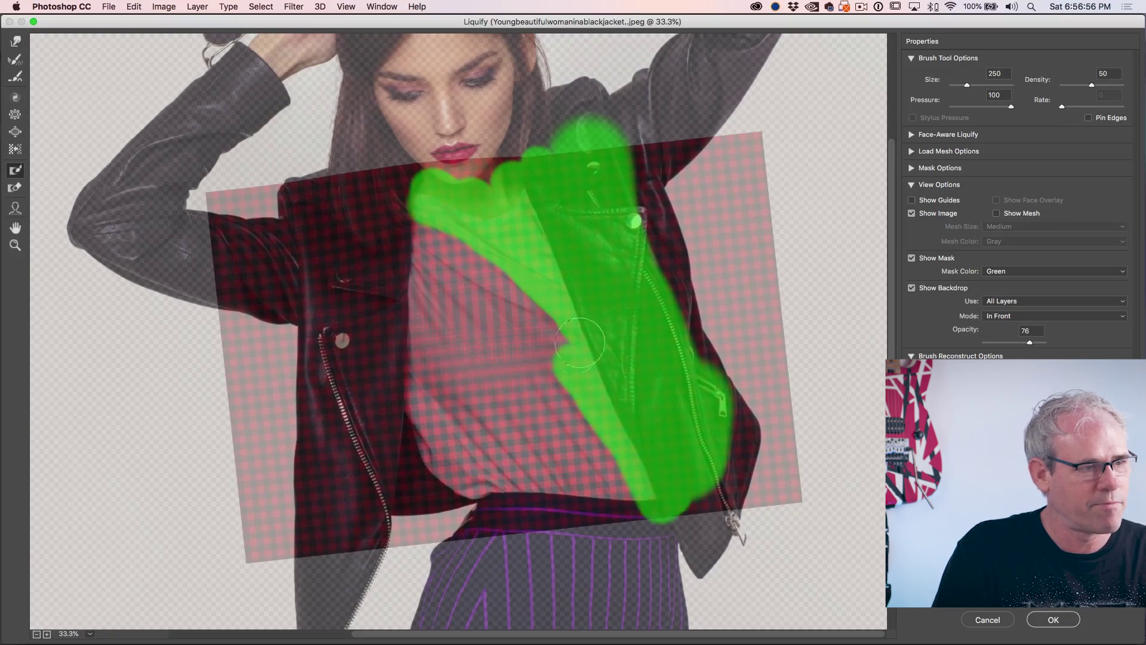
mouse_move(498, 257)
mouse_down()
mouse_move(454, 248)
mouse_move(418, 212)
mouse_move(472, 262)
mouse_move(537, 289)
mouse_up()
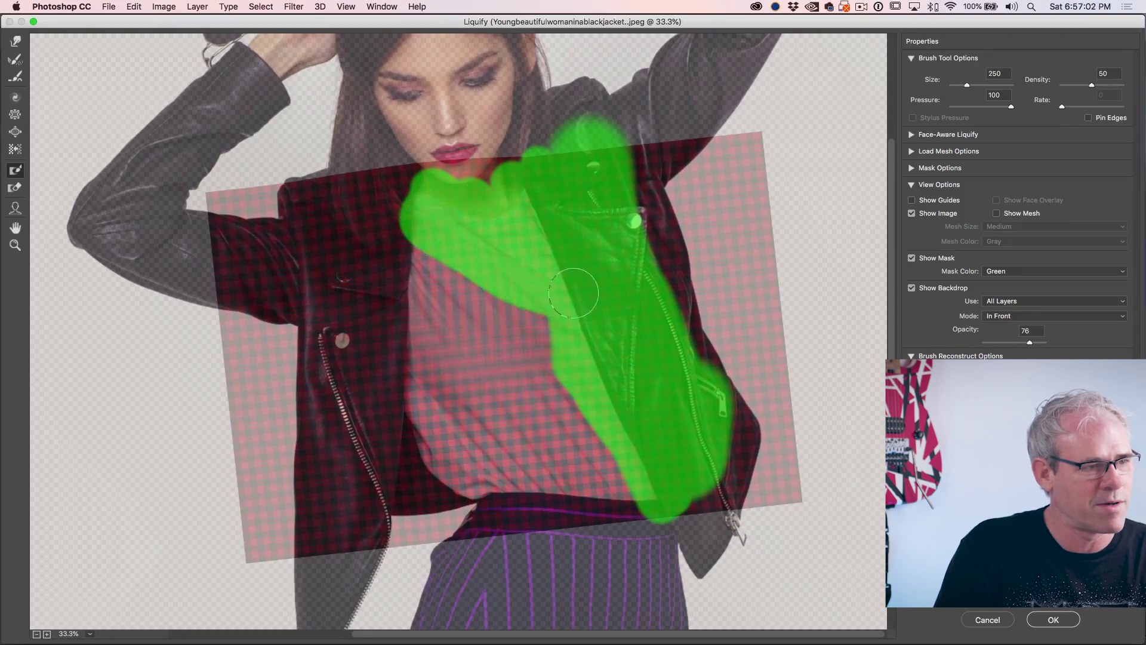
key(w)
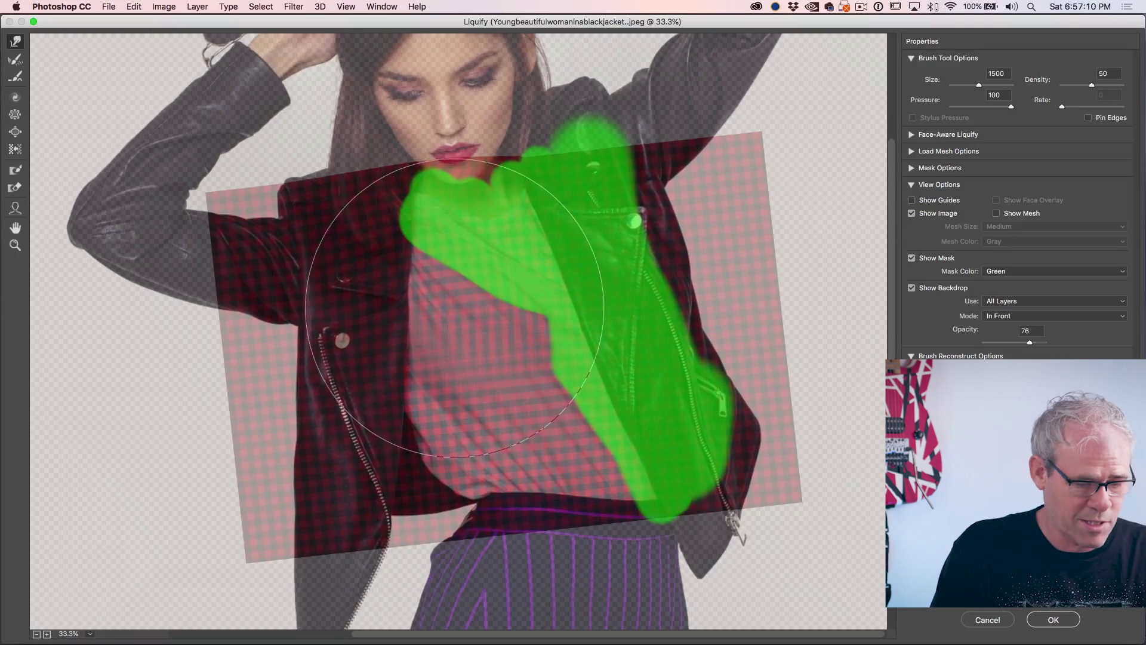
Freeze further diagonal bands from the left chest to the waistband and warp the remaining plaid along the folds
key(f)
mouse_move(426, 233)
mouse_down()
mouse_move(471, 298)
mouse_move(531, 325)
mouse_move(578, 427)
mouse_move(637, 499)
mouse_up()
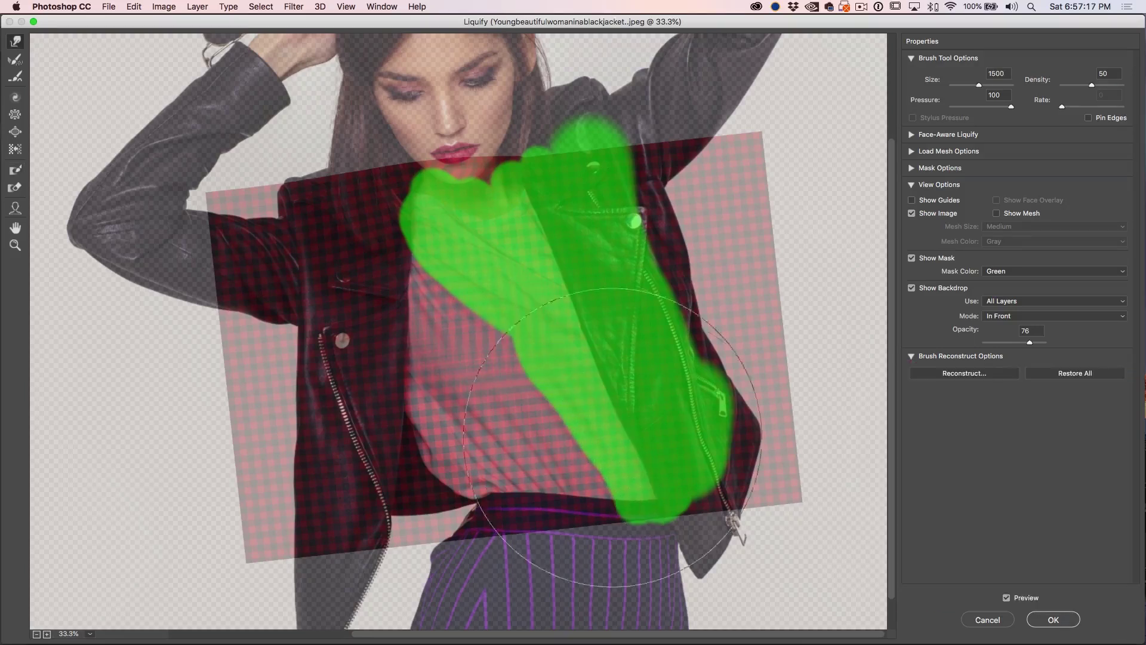
mouse_move(436, 269)
mouse_down()
mouse_move(573, 452)
mouse_move(588, 504)
mouse_up()
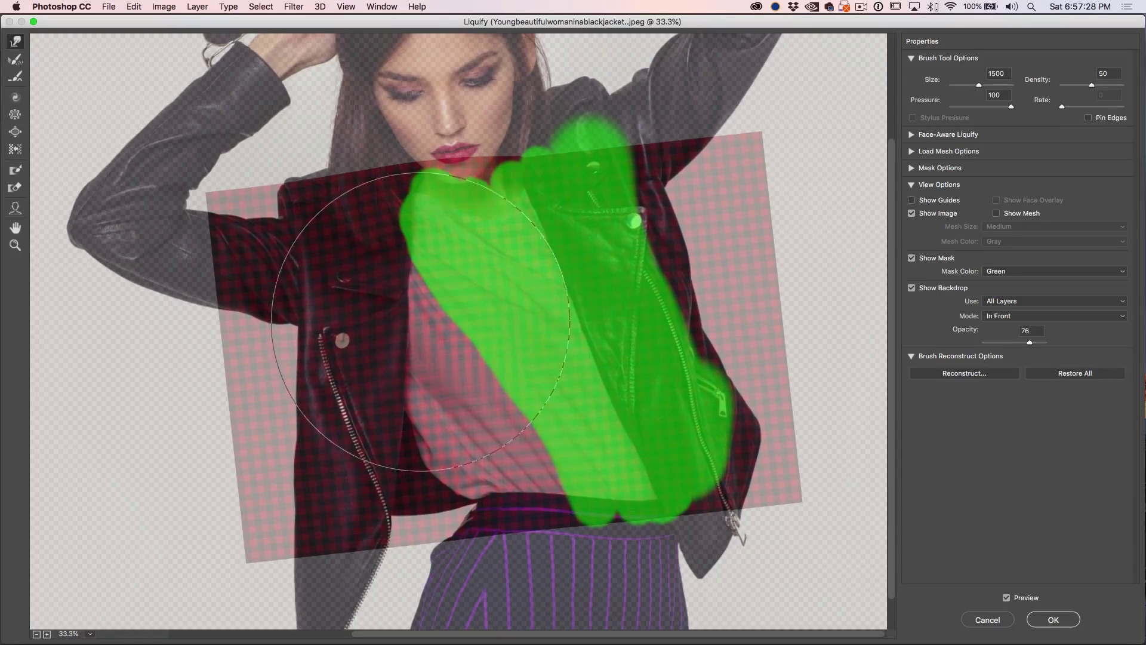
key(w)
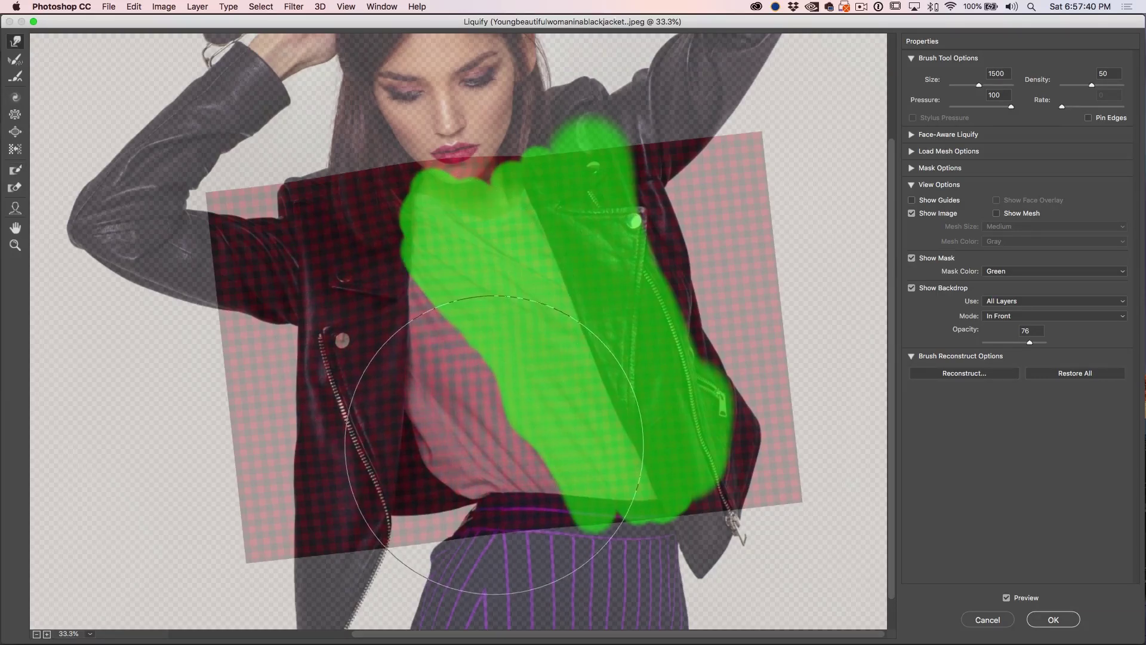
Freeze the shirt's left side, warp the plaid left at the lower corner, and apply the Liquify filter
key(f)
mouse_move(411, 274)
mouse_down()
mouse_move(462, 375)
mouse_move(560, 490)
mouse_move(476, 404)
mouse_move(419, 368)
mouse_move(463, 434)
mouse_move(455, 376)
mouse_move(491, 437)
mouse_move(494, 465)
mouse_move(450, 478)
mouse_up()
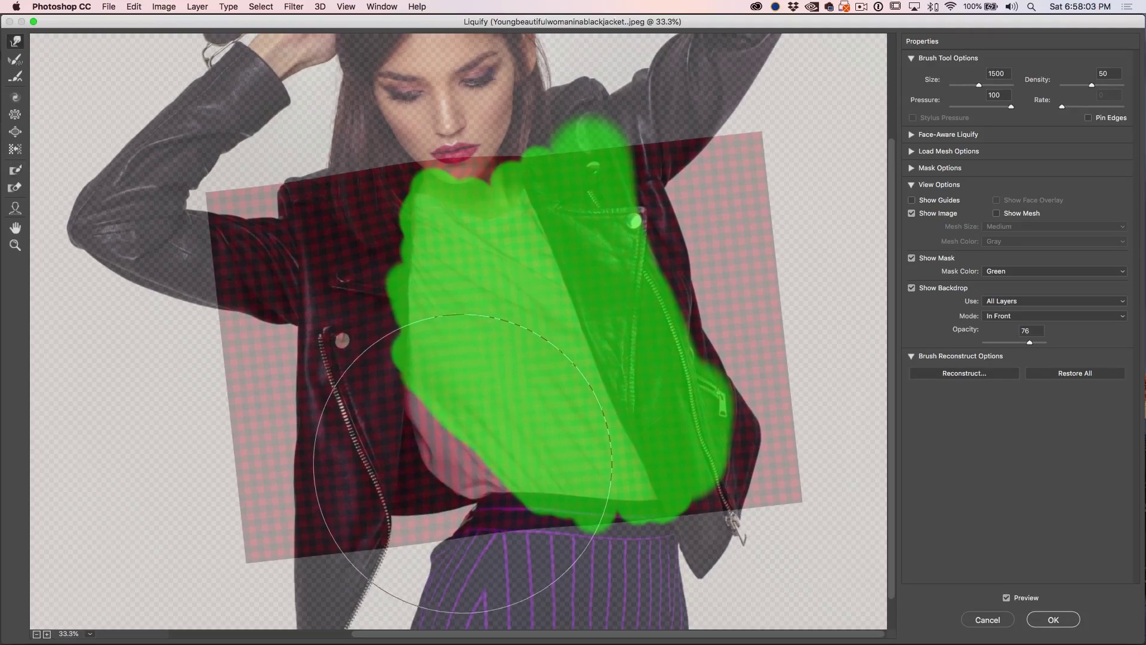
key(w)
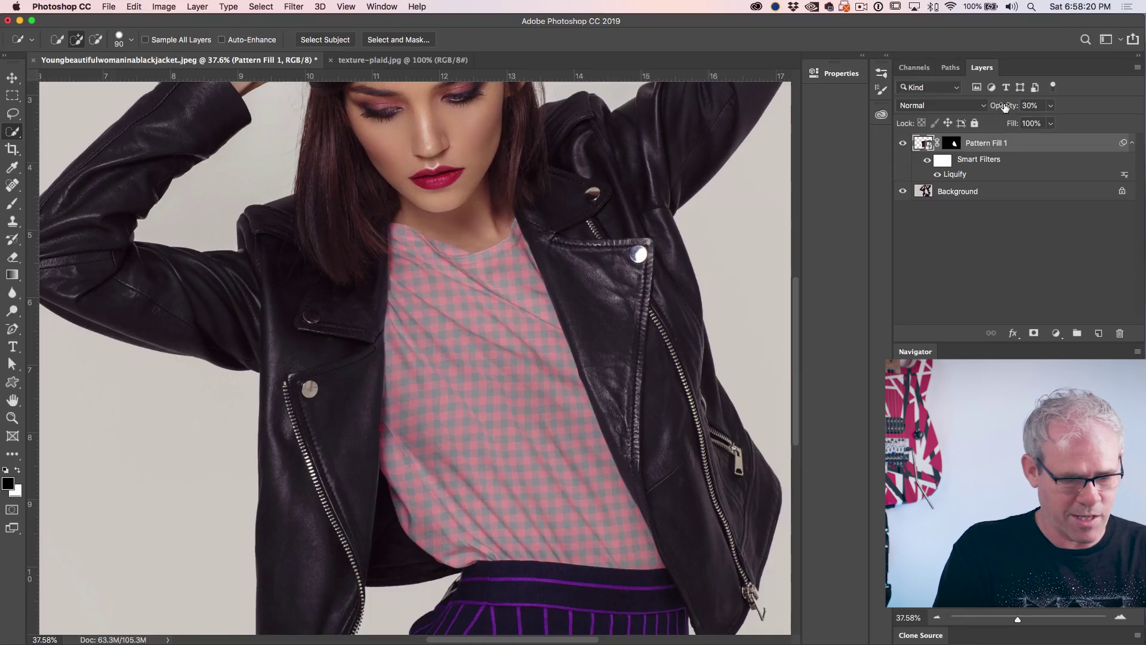
Set the Pattern Fill 1 layer's opacity to 100% and its blend mode to Multiply
drag(1004, 106, 1051, 106)
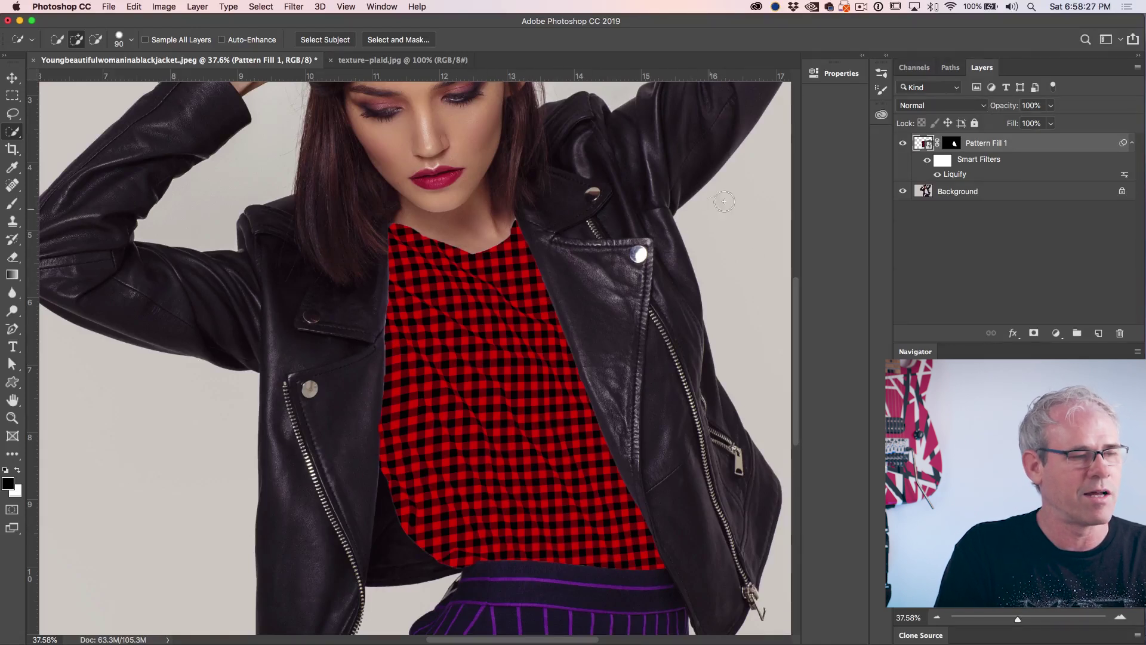
click(930, 106)
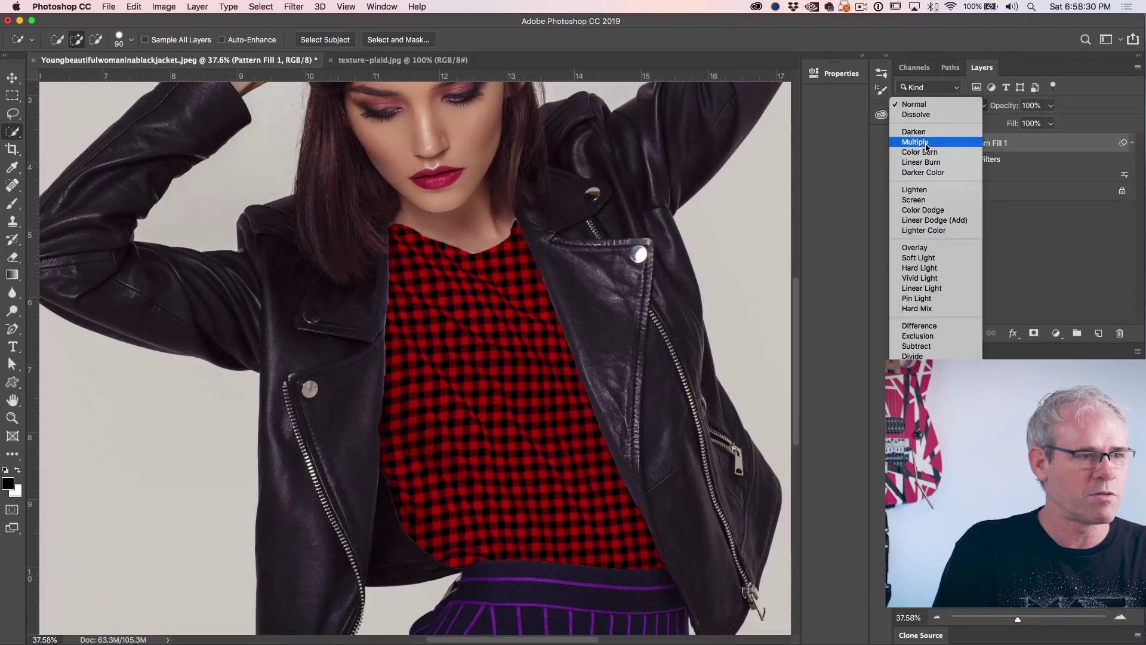
click(915, 143)
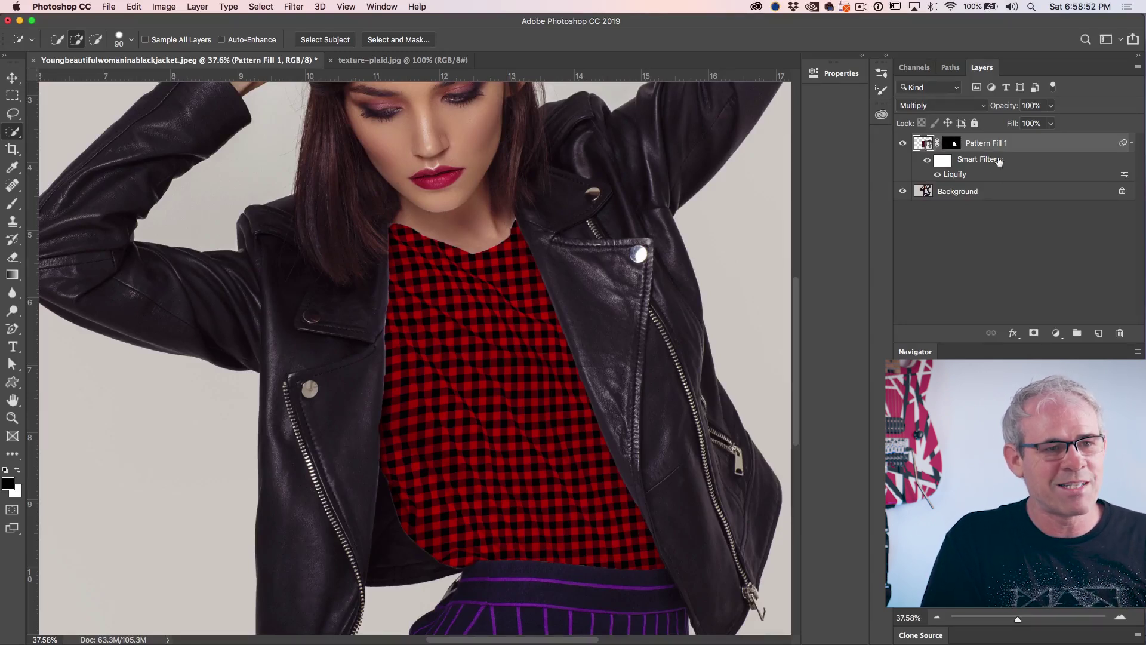
Open the contents of the Pattern Fill 1 smart object and close the texture-plaid.jpg document
double_click(924, 145)
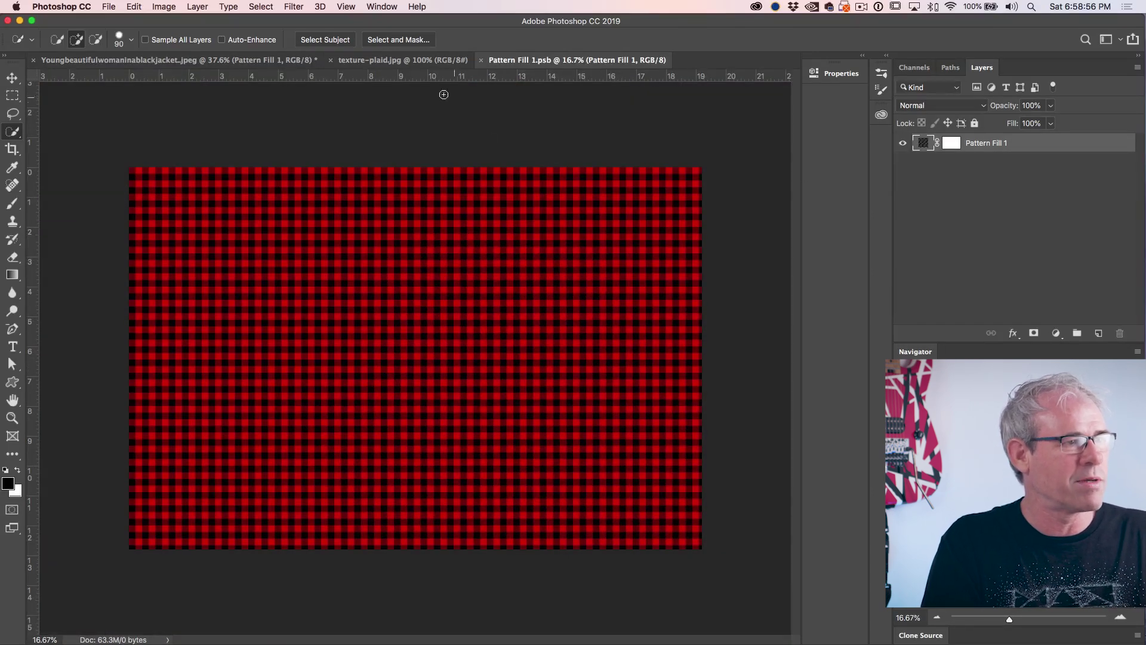
click(341, 62)
click(332, 61)
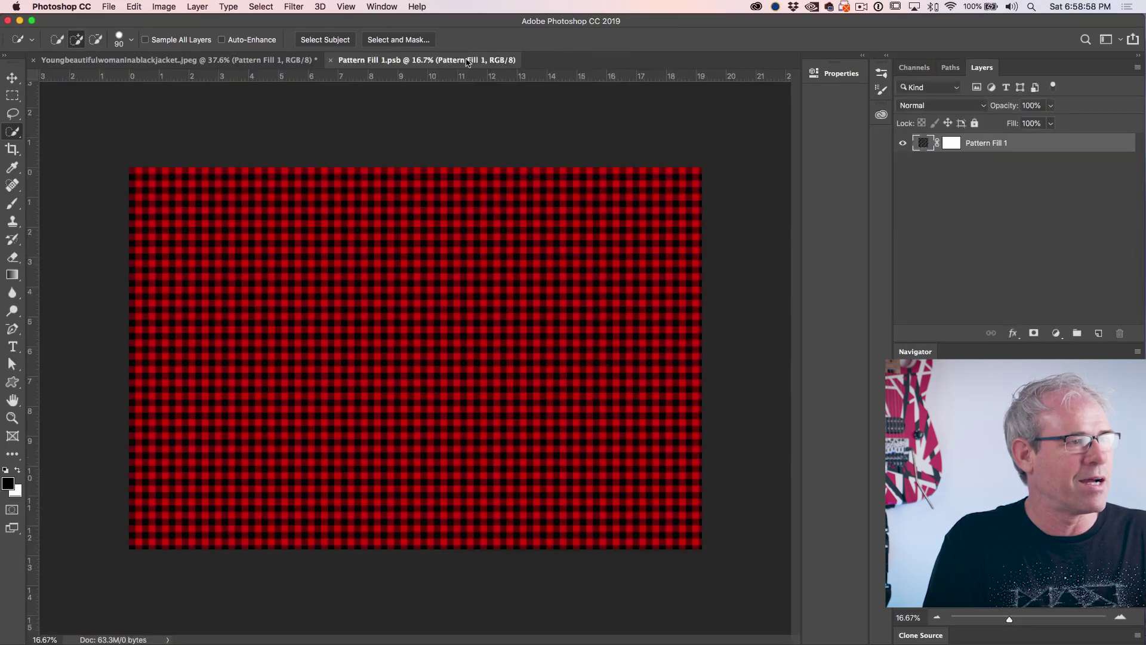
Place the Mexican Blanket Stripes graphic from the library, rotated 90° and scaled to 162.76% wide and 299.09% high to cover the canvas
click(882, 115)
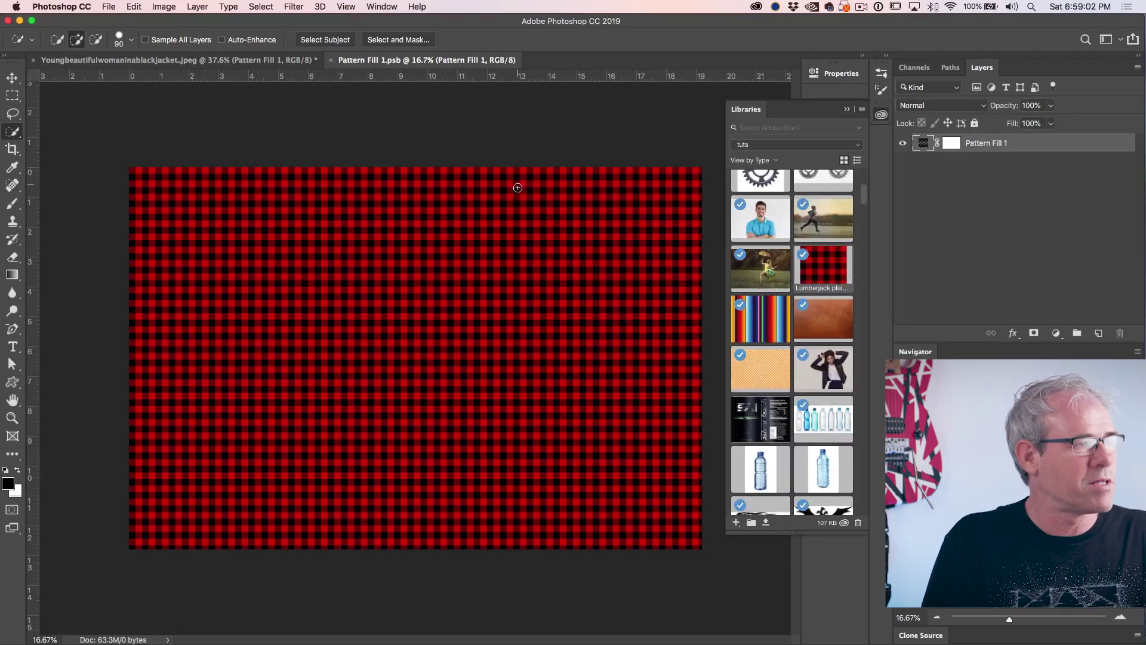
drag(756, 315, 447, 332)
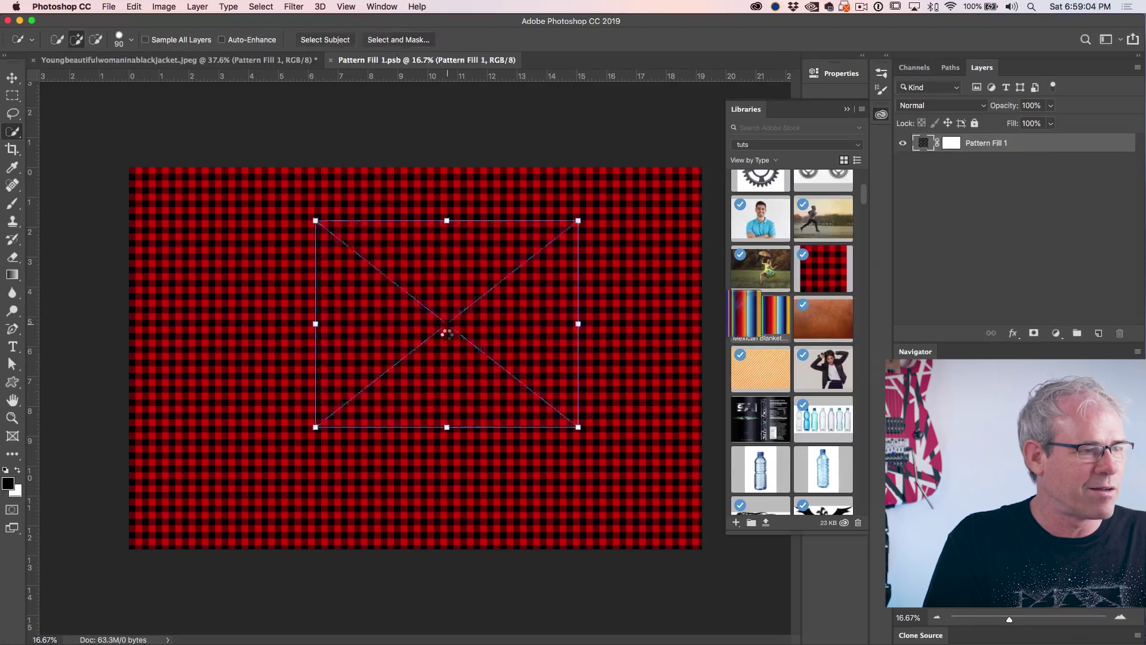
drag(305, 216, 567, 174)
drag(341, 325, 365, 381)
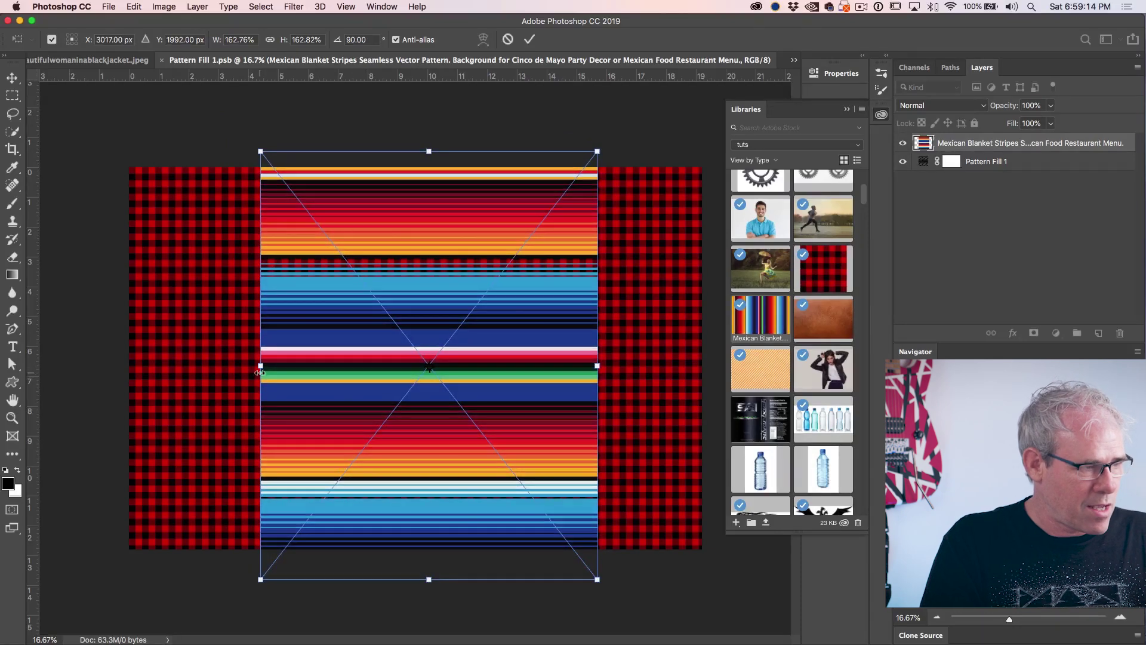
drag(260, 366, 119, 364)
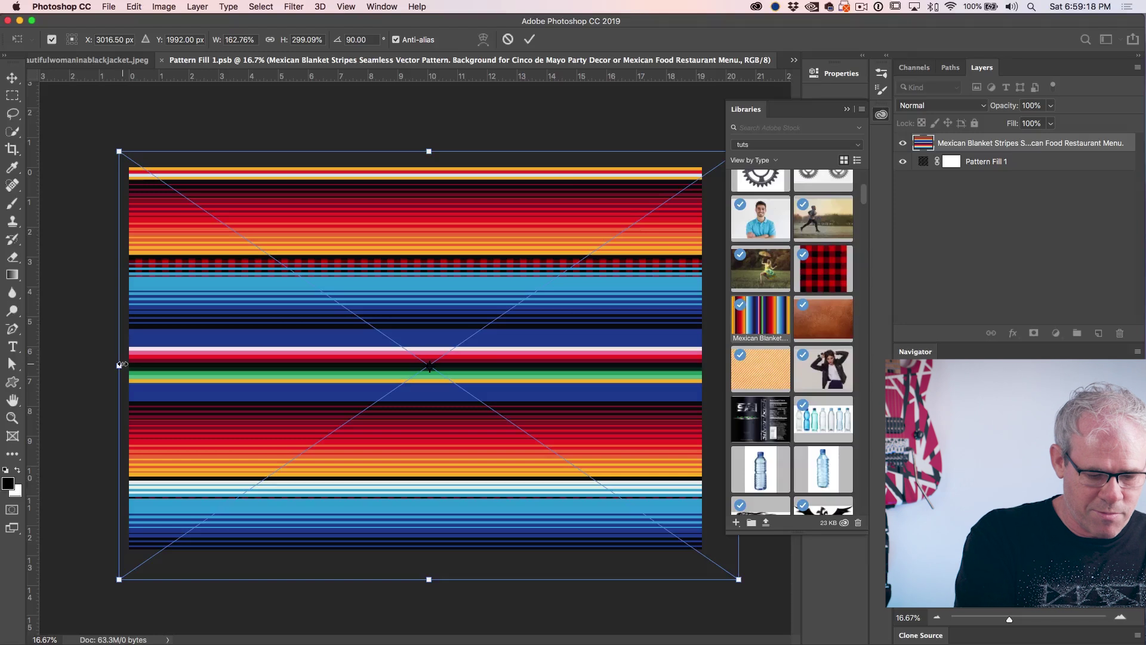
key(Return)
key(w)
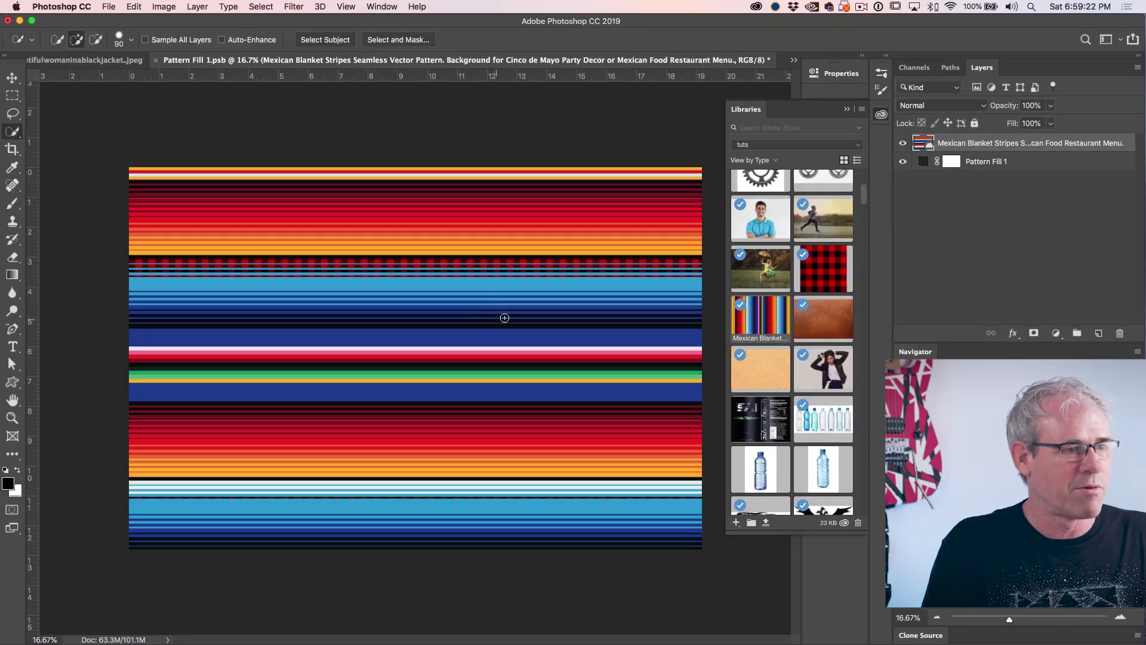
Save the edited smart object and return to the photo of the woman
key(super+s)
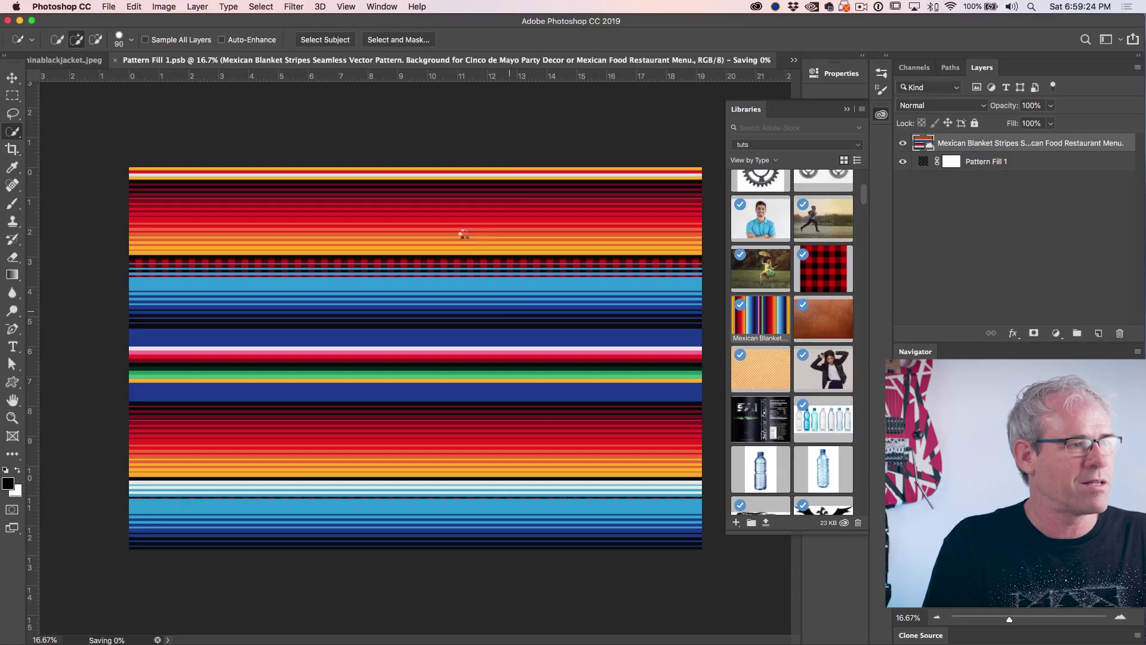
click(72, 59)
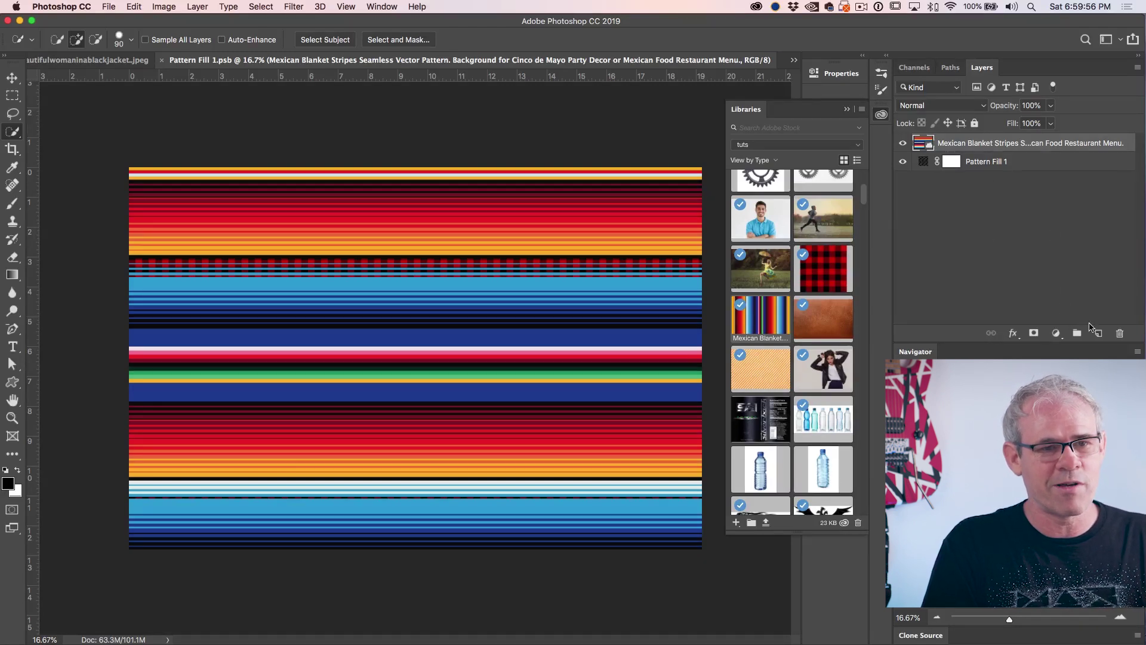
Add a new layer above the blanket stripes in Pattern Fill 1.psb and fill it with white
click(1097, 333)
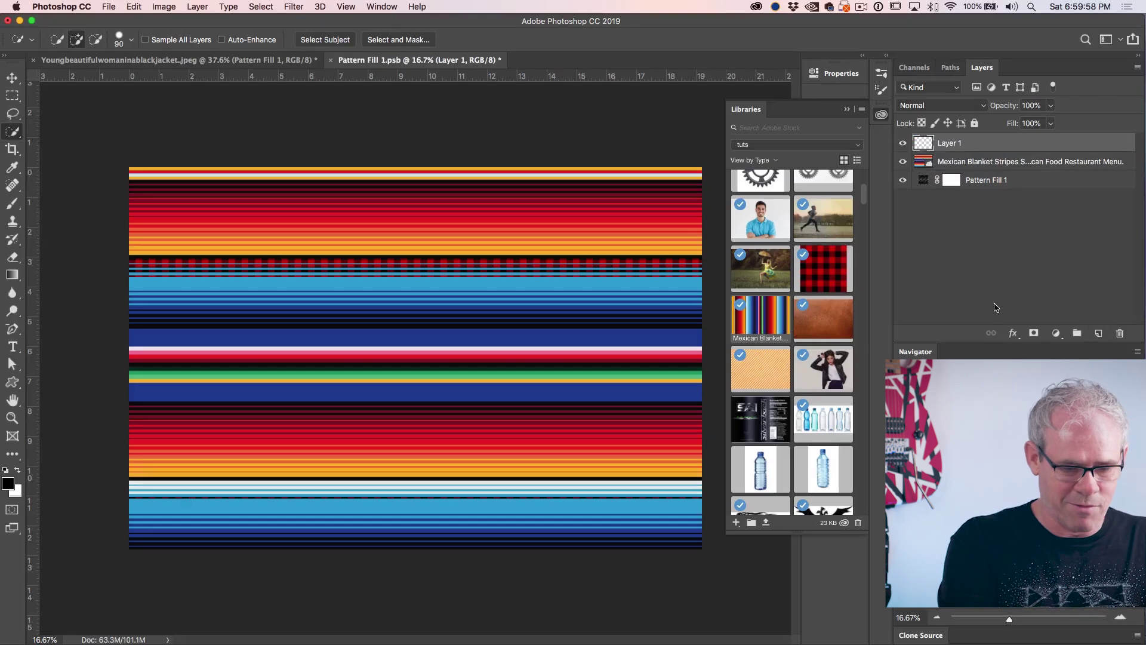
key(super+BackSpace)
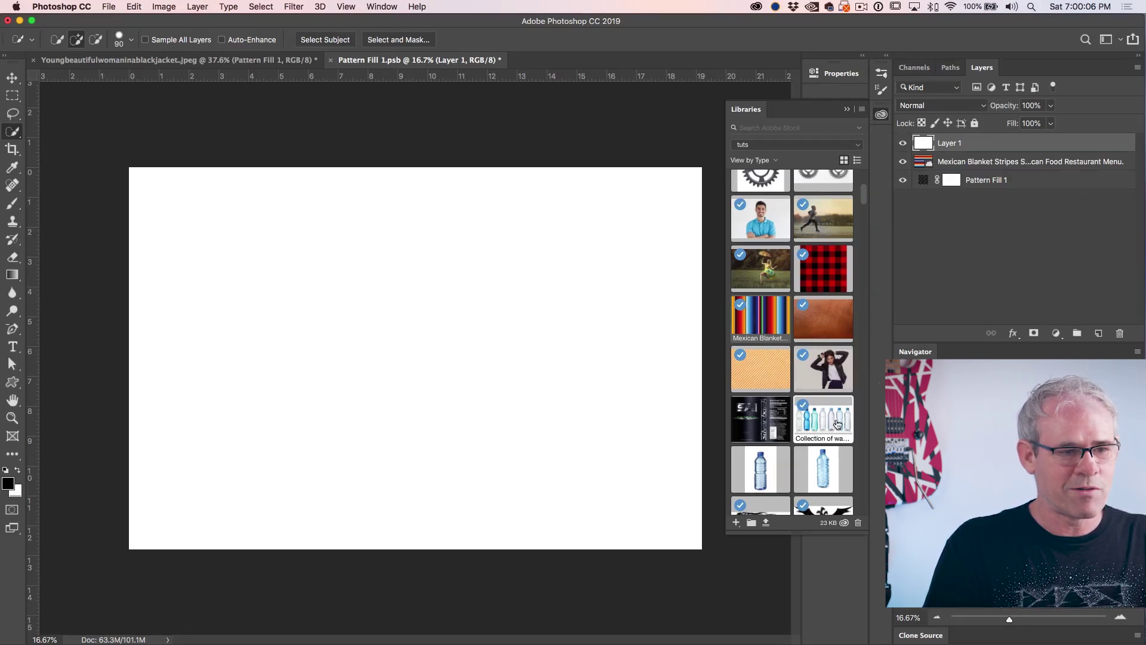
Place the Three Headed Dragon graphic mid-canvas above the white layer at about three quarters of the canvas width, and save it into the photo
scroll(839, 425, down, 5)
drag(832, 371, 414, 380)
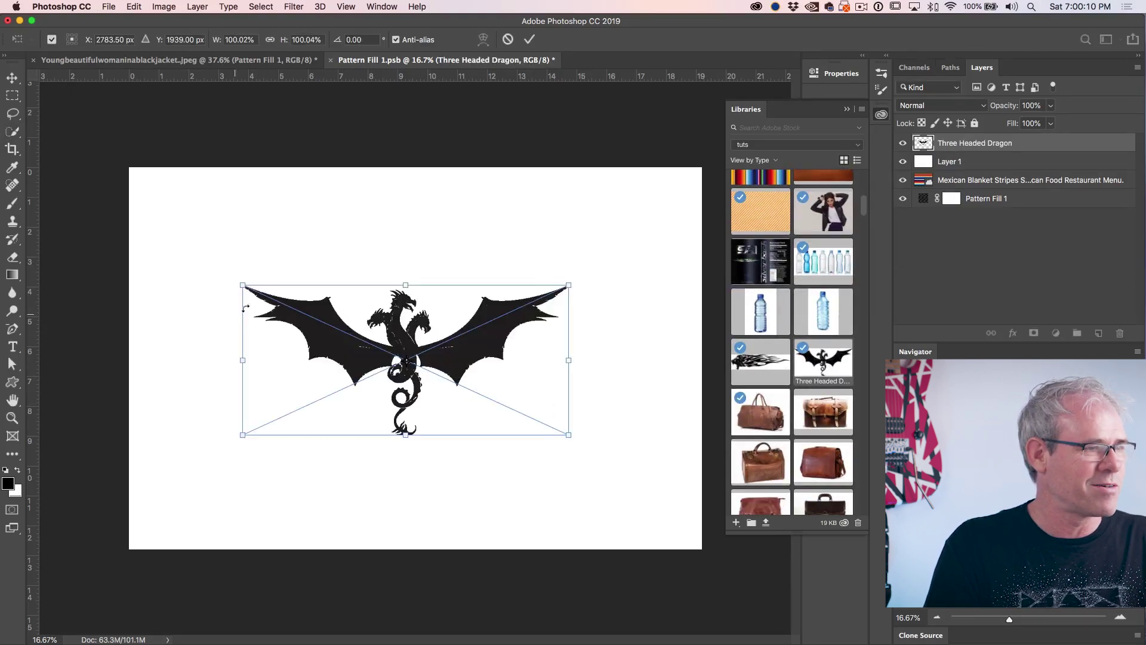
drag(242, 286, 205, 268)
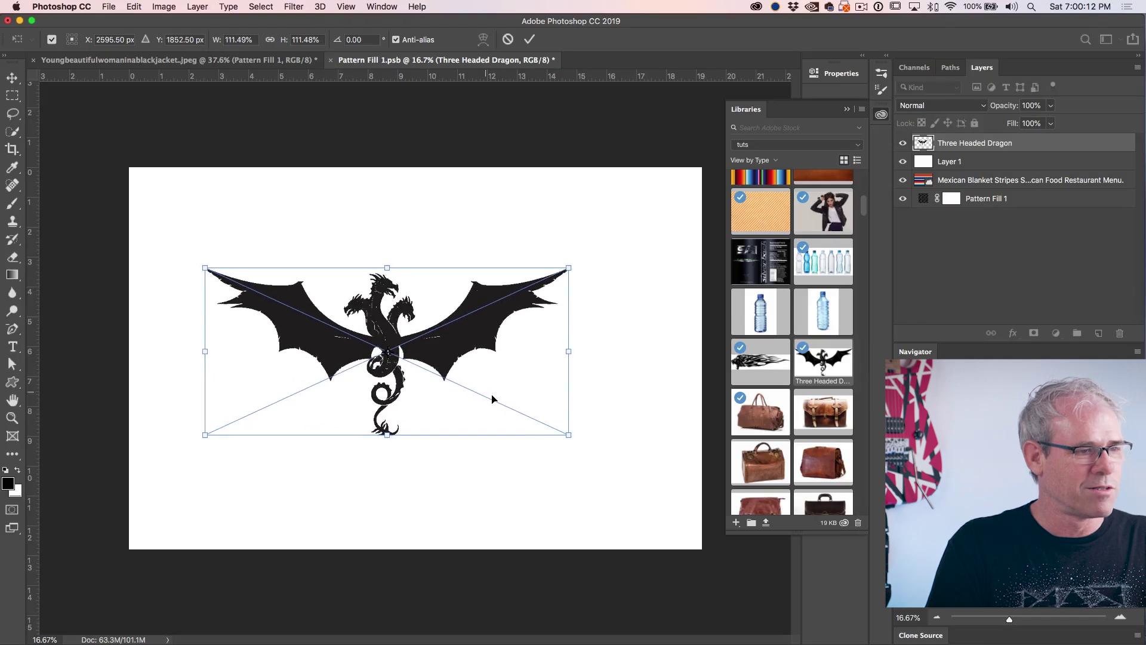
drag(569, 435, 630, 471)
key(Return)
key(w)
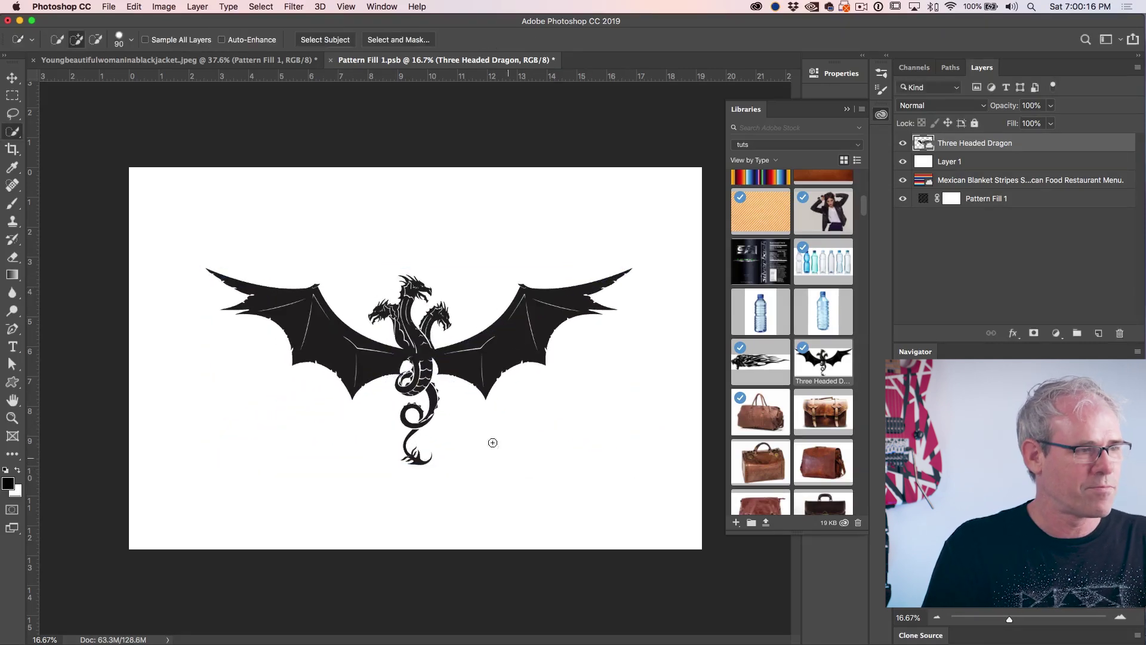
key(super+s)
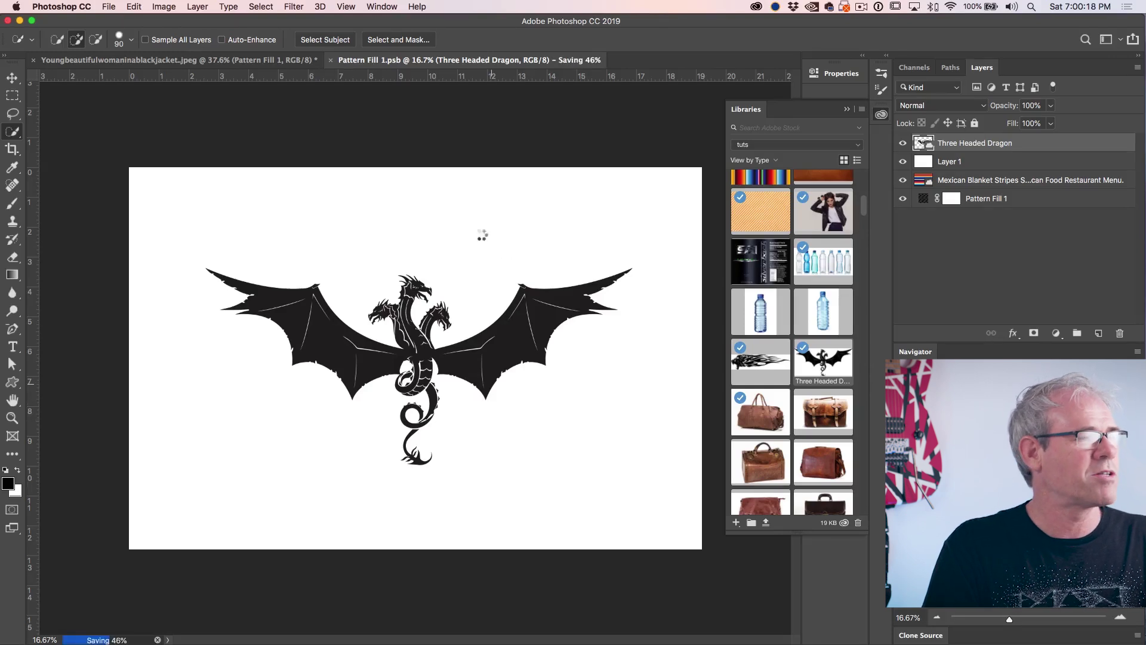
click(210, 61)
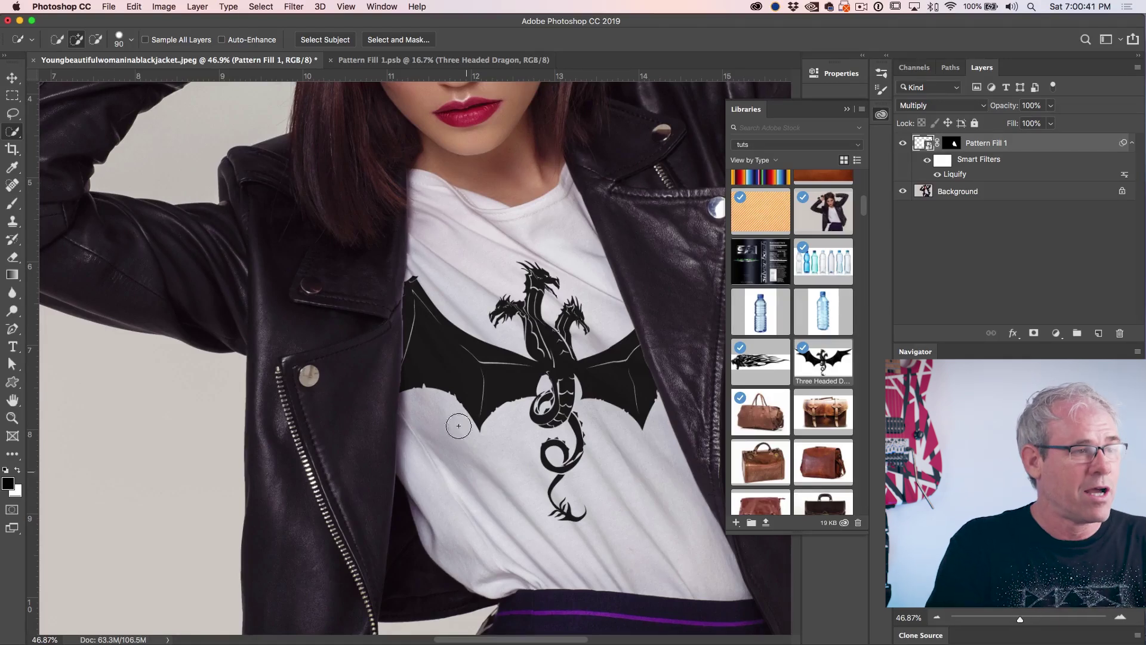
In Pattern Fill 1.psb, raise the dragon to the canvas's upper edge, enlarge it to nearly 90% of the canvas width, and save to update the photo
click(486, 60)
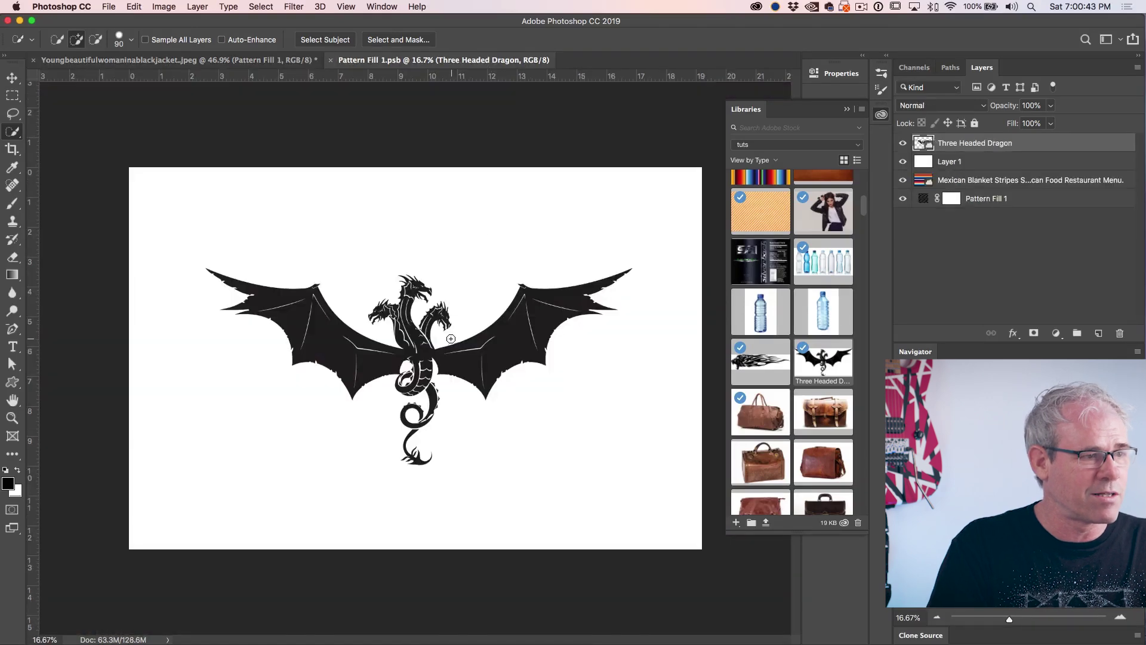
key(v)
drag(427, 285, 371, 239)
key(super+t)
drag(550, 372, 669, 426)
drag(592, 373, 588, 316)
key(Return)
key(super+s)
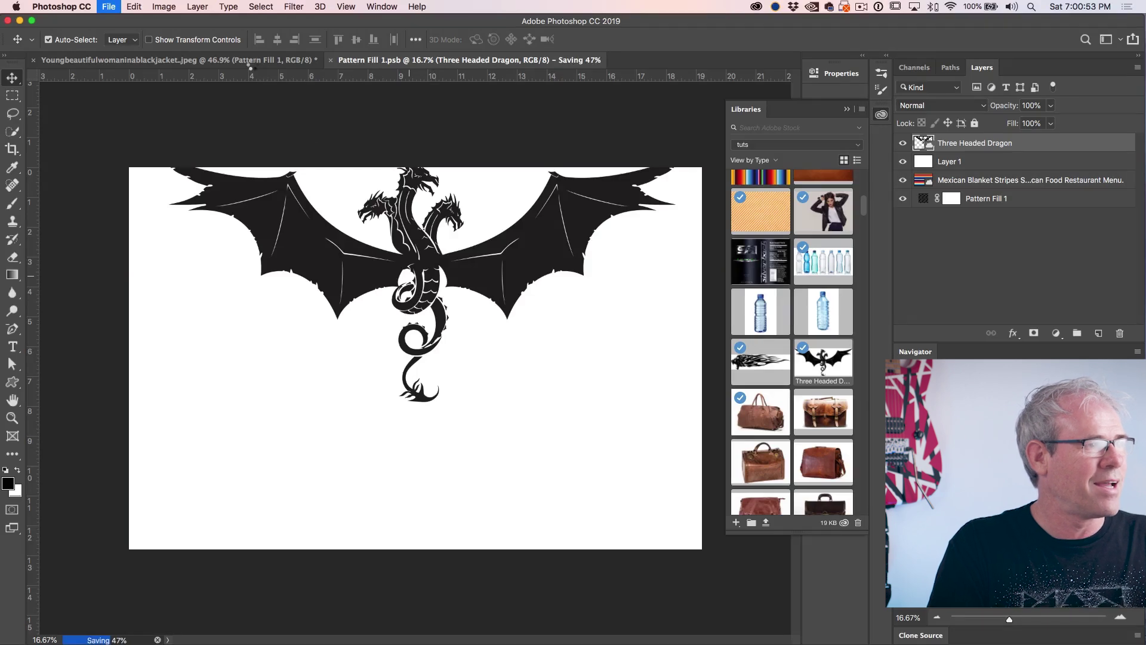
click(283, 61)
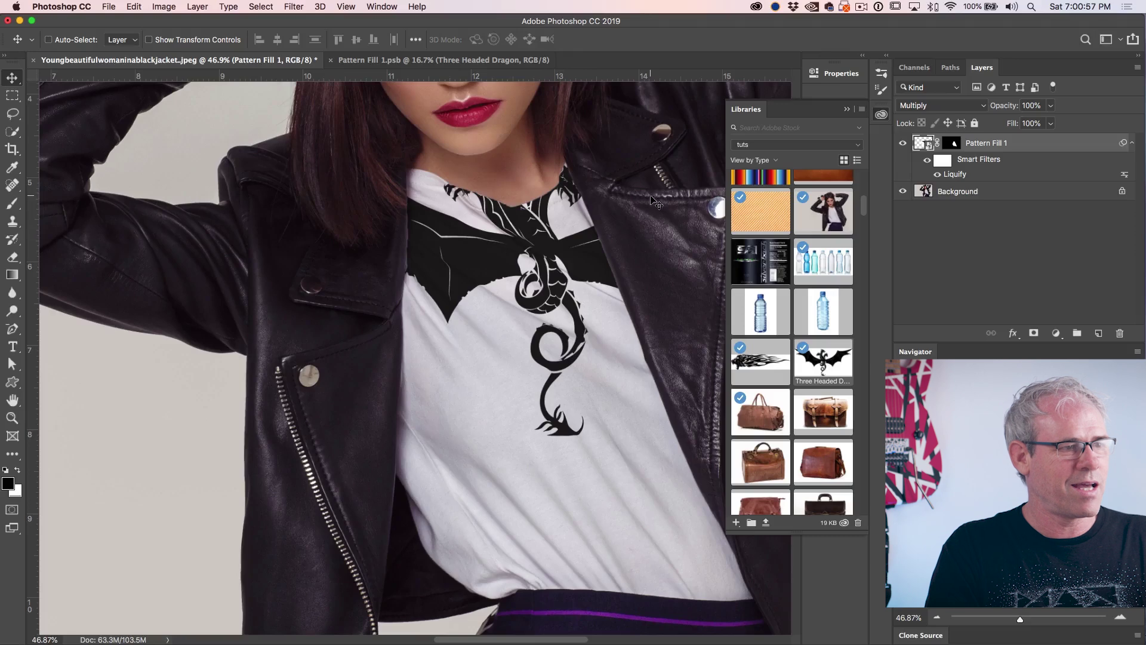
Shrink the dragon in Pattern Fill 1.psb to about three quarters of the canvas width, position it in the lower half, and save to update the photo
click(445, 60)
drag(454, 252, 440, 389)
key(ctrl+t)
drag(672, 300, 554, 353)
key(Return)
drag(465, 420, 550, 398)
key(super+s)
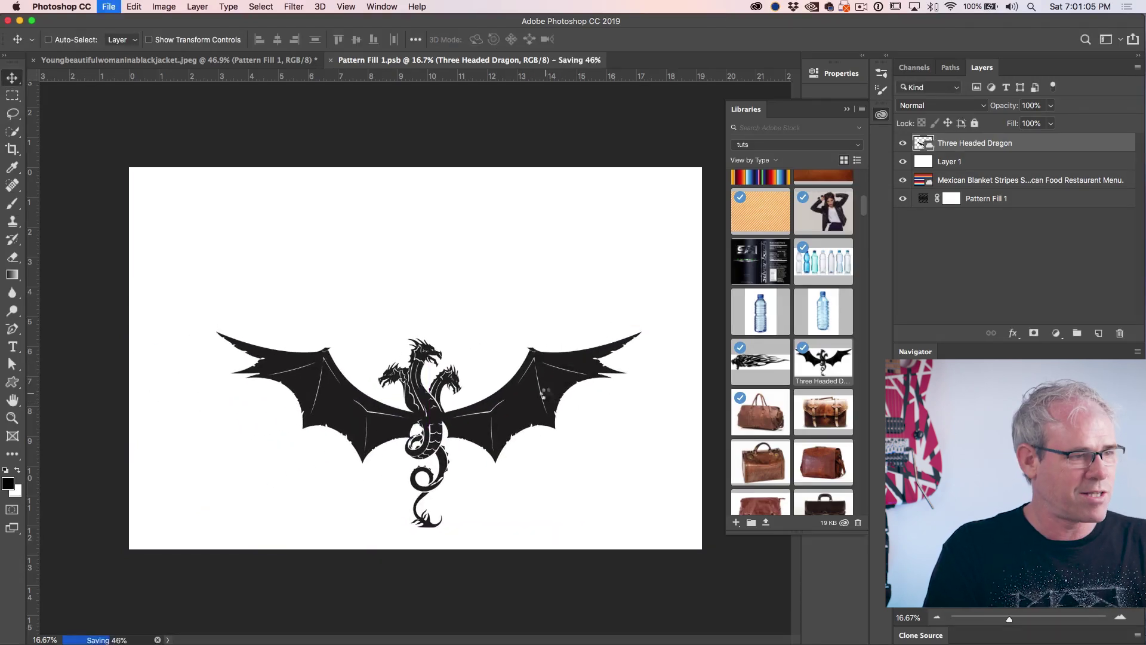
click(221, 60)
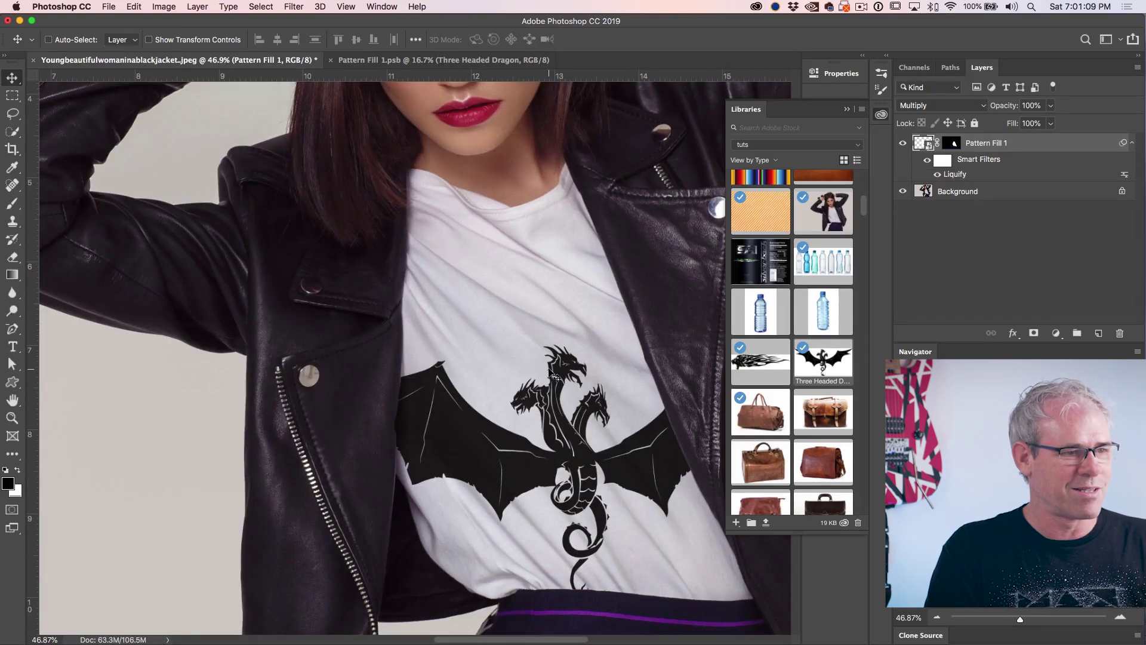
Move the dragon in Pattern Fill 1.psb up to the middle of the canvas and save to update the shirt in the photo
click(473, 59)
drag(482, 385, 475, 333)
key(super+s)
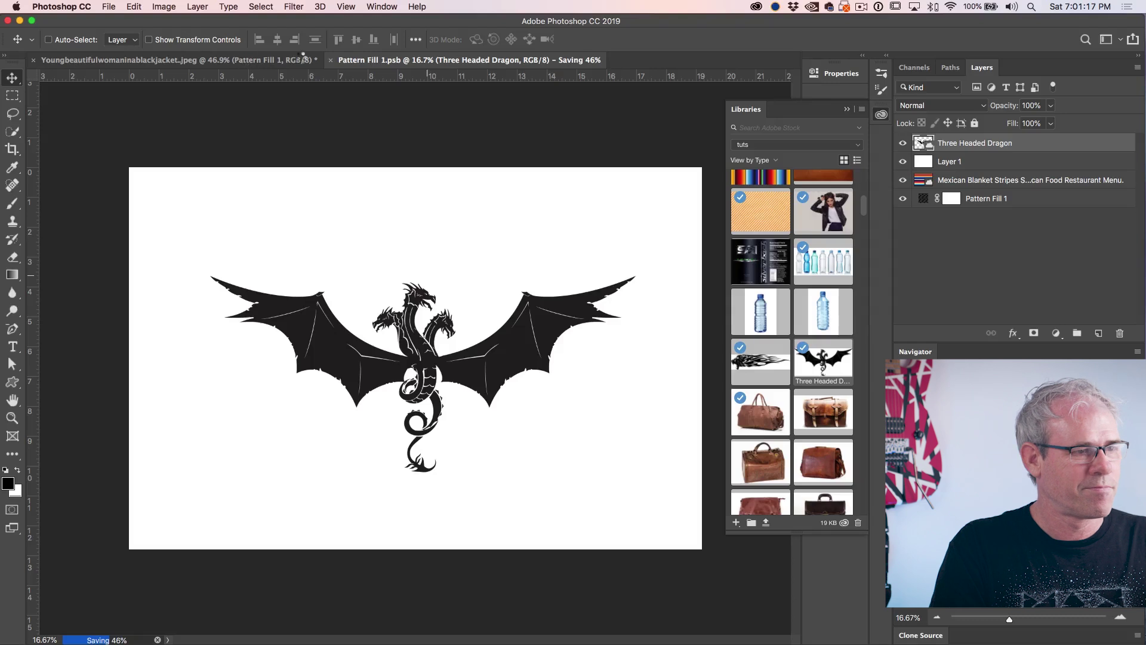
click(301, 60)
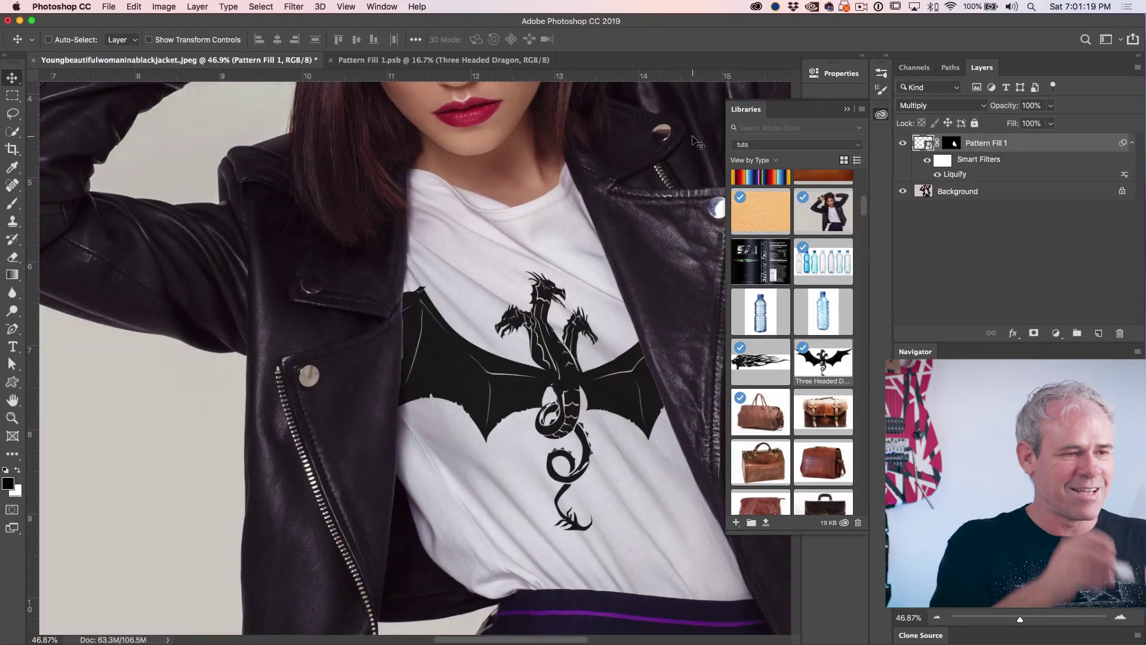